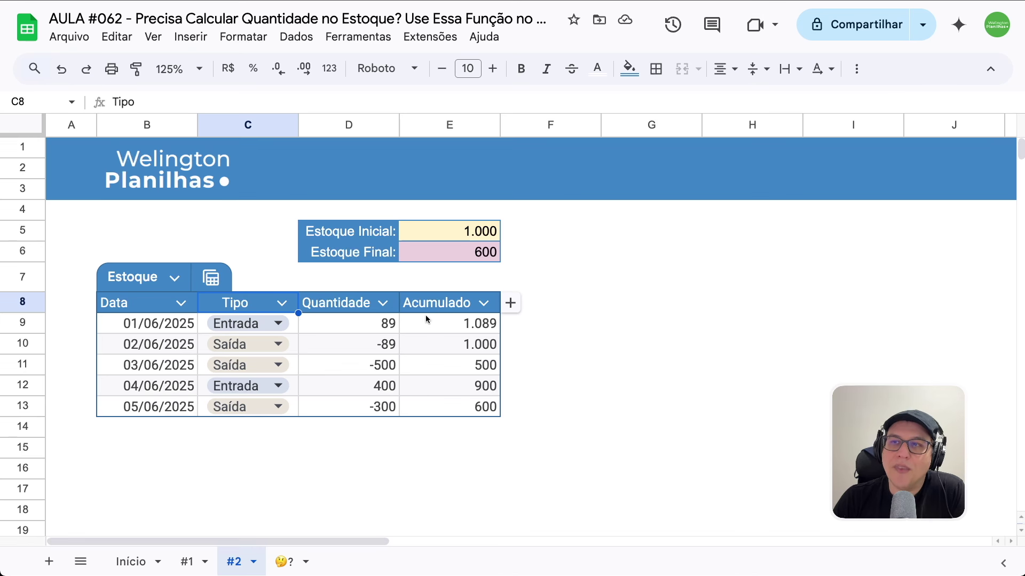
Step: Set the quantity of the 05/06/2025 entry in the Estoque table to 500
{"action": "left_click", "coordinate": [331, 407]}
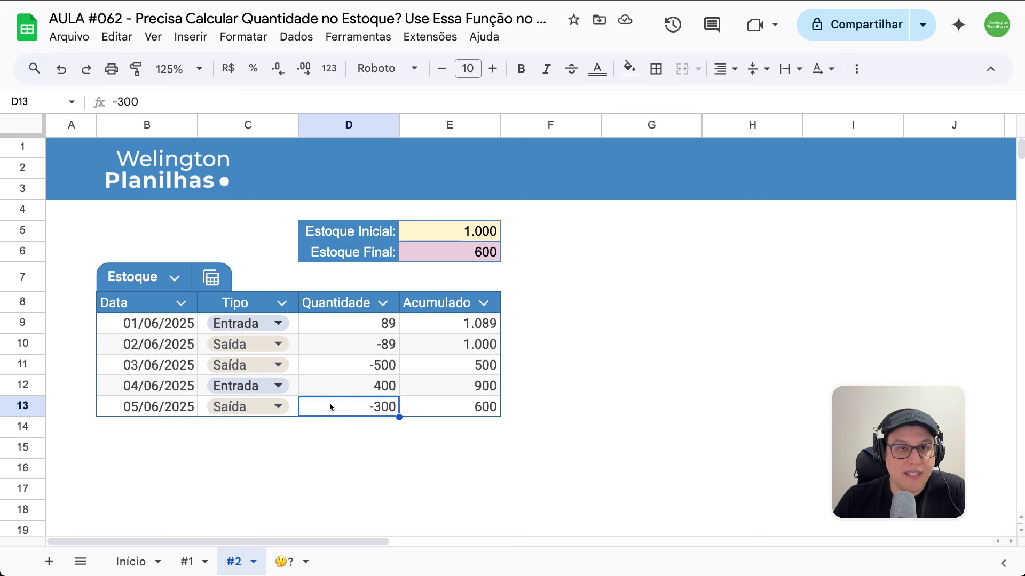
{"action": "type", "text": "500"}
{"action": "key", "text": "Return"}
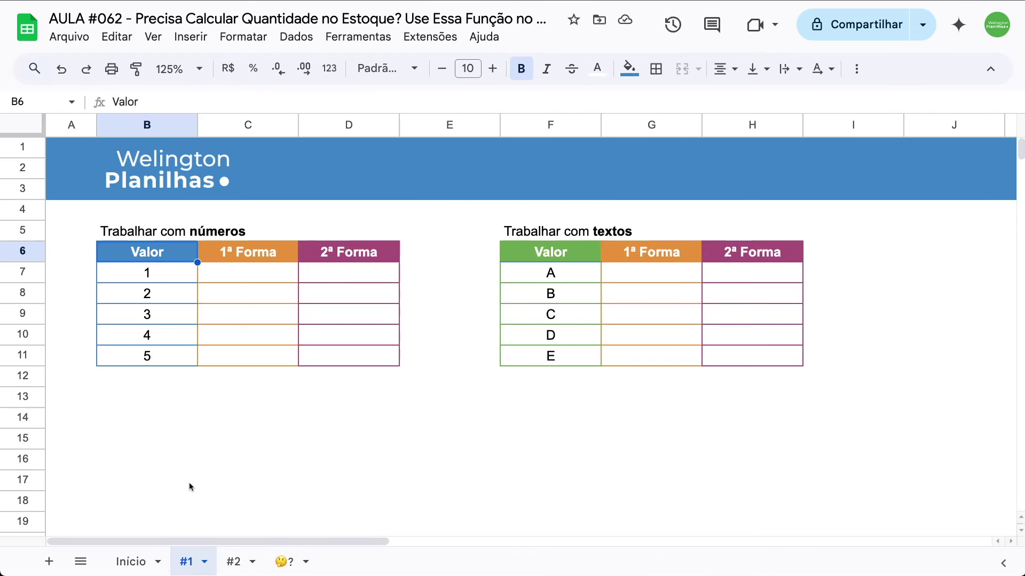
Step: Enter the formula =B7 in cell C7, the first 1ª Forma cell of the numbers table
{"action": "left_click", "coordinate": [232, 278]}
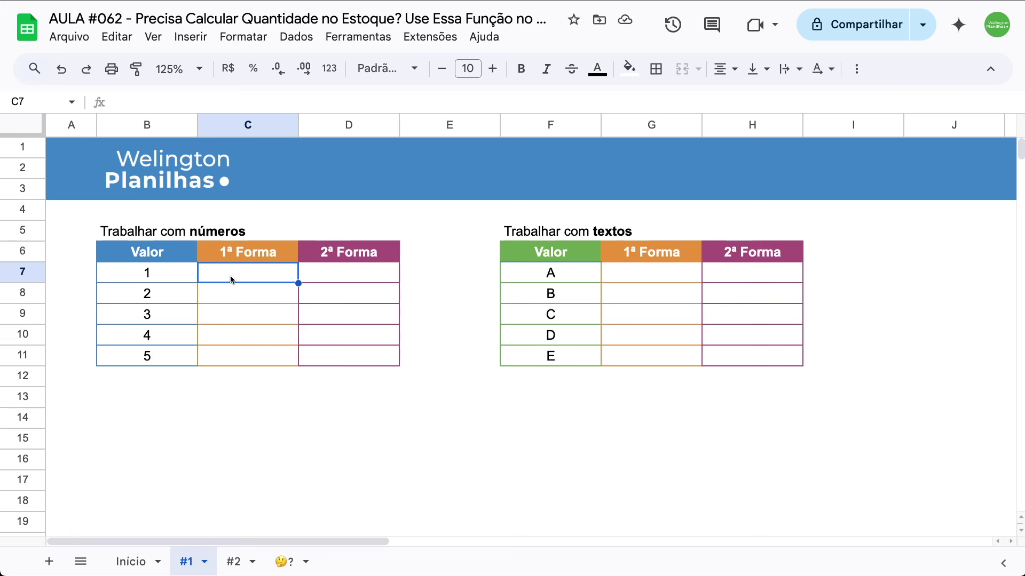
{"action": "type", "text": "="}
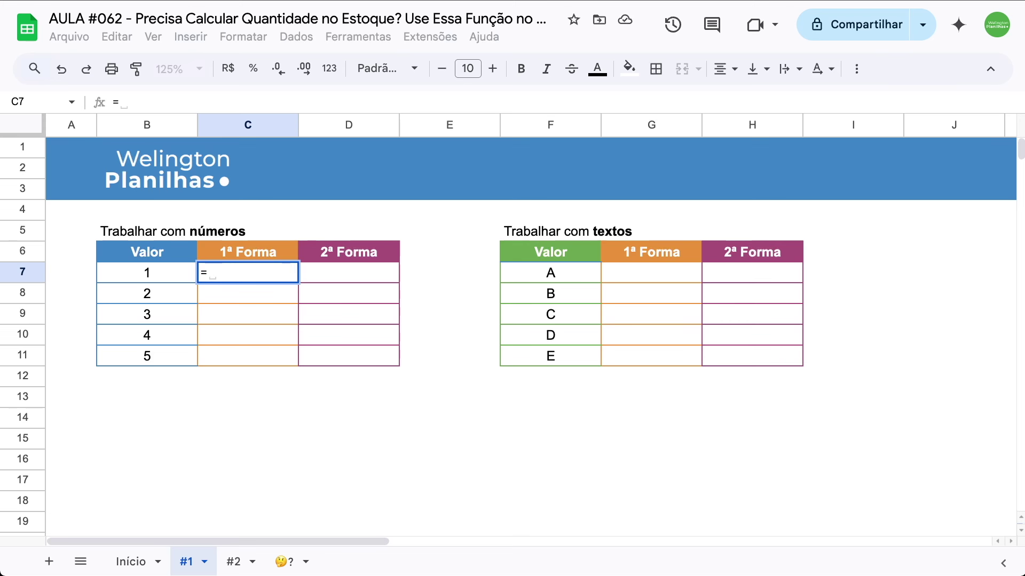
{"action": "left_click", "coordinate": [134, 278]}
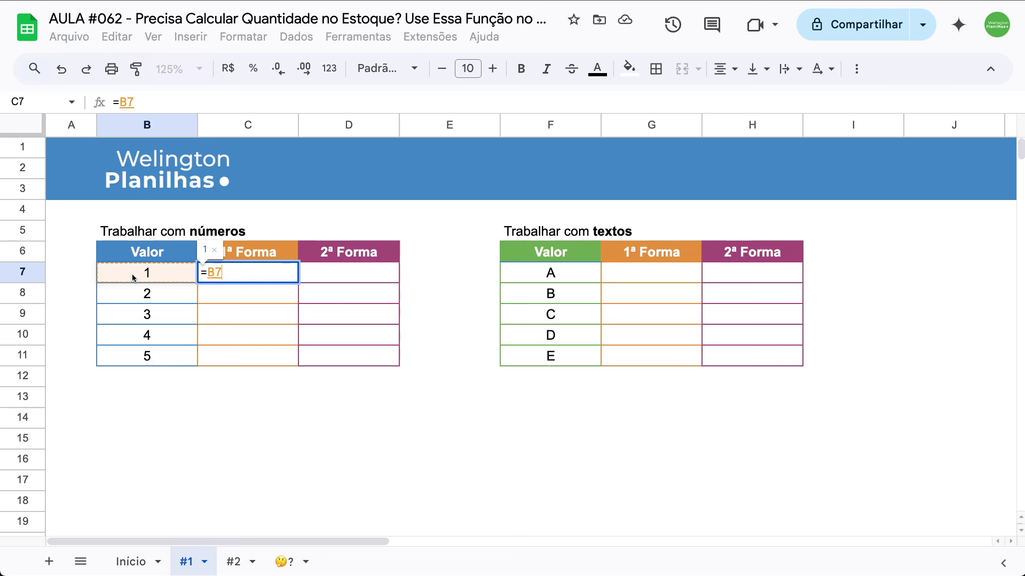
{"action": "key", "text": "Return"}
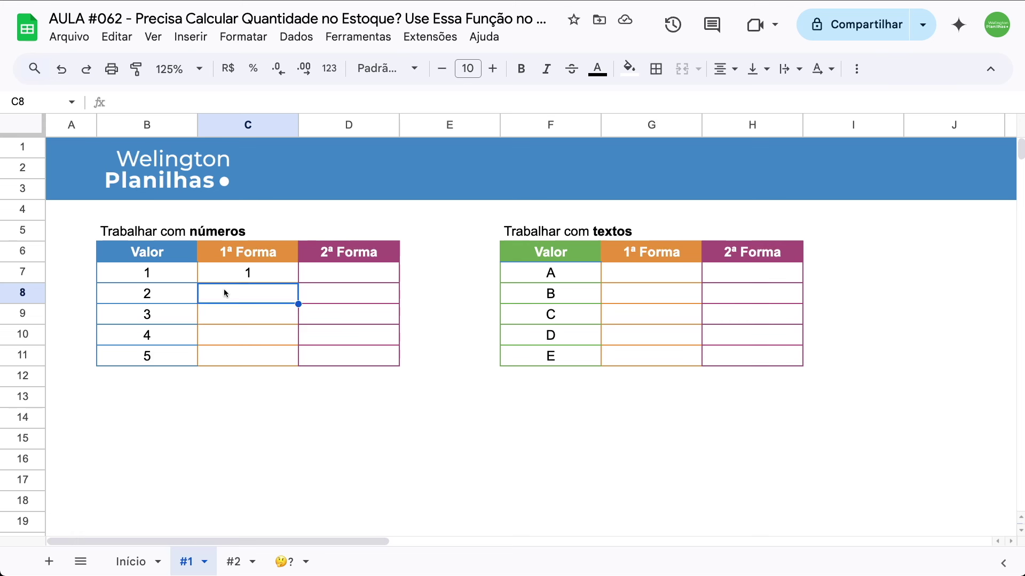
Step: Enter the running-total formula =C7+B8 in cell C8 and fill it down through C11
{"action": "type", "text": "="}
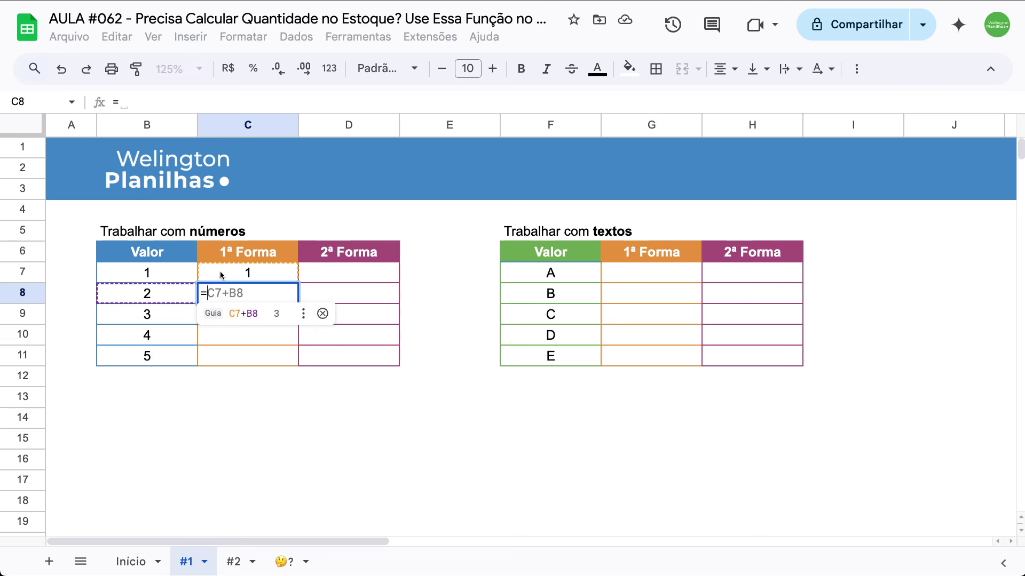
{"action": "left_click", "coordinate": [220, 272]}
{"action": "type", "text": "+"}
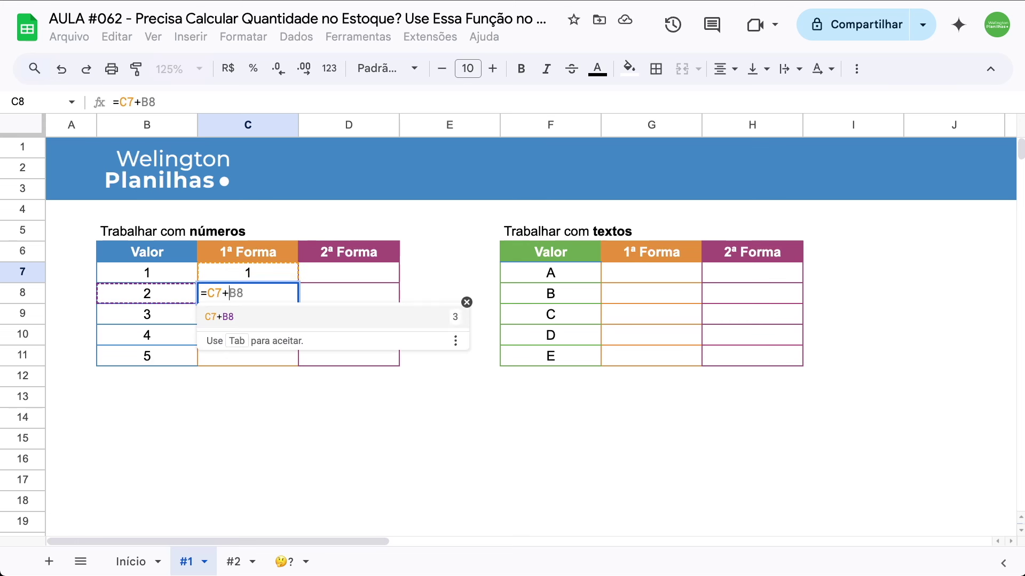
{"action": "left_click", "coordinate": [135, 297]}
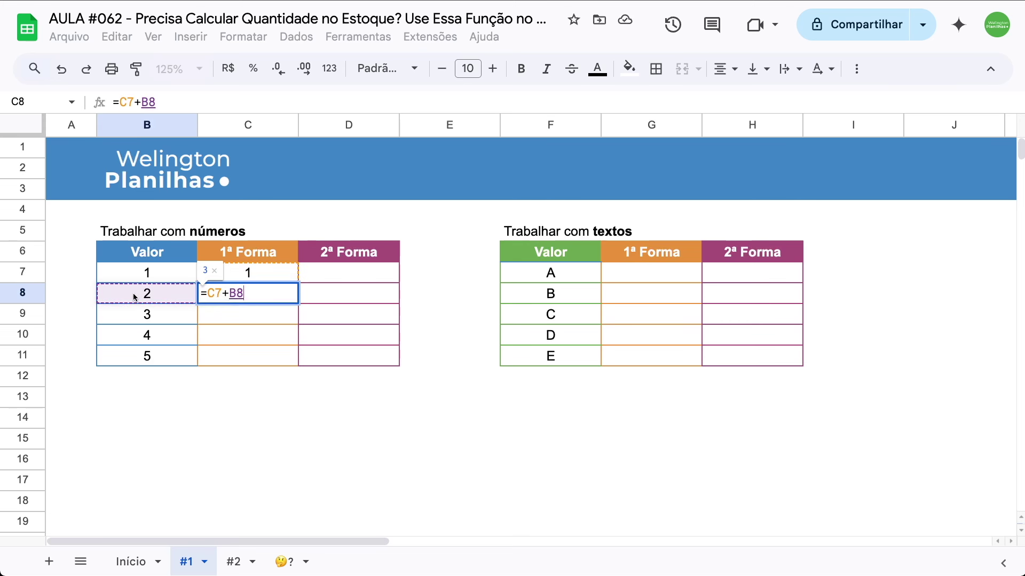
{"action": "key", "text": "Return"}
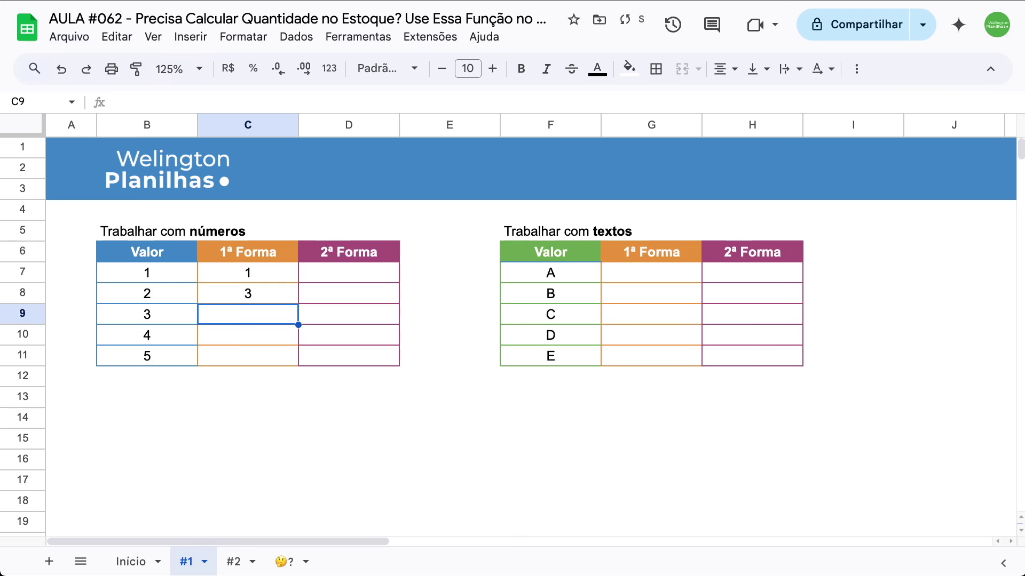
{"action": "left_click", "coordinate": [260, 295]}
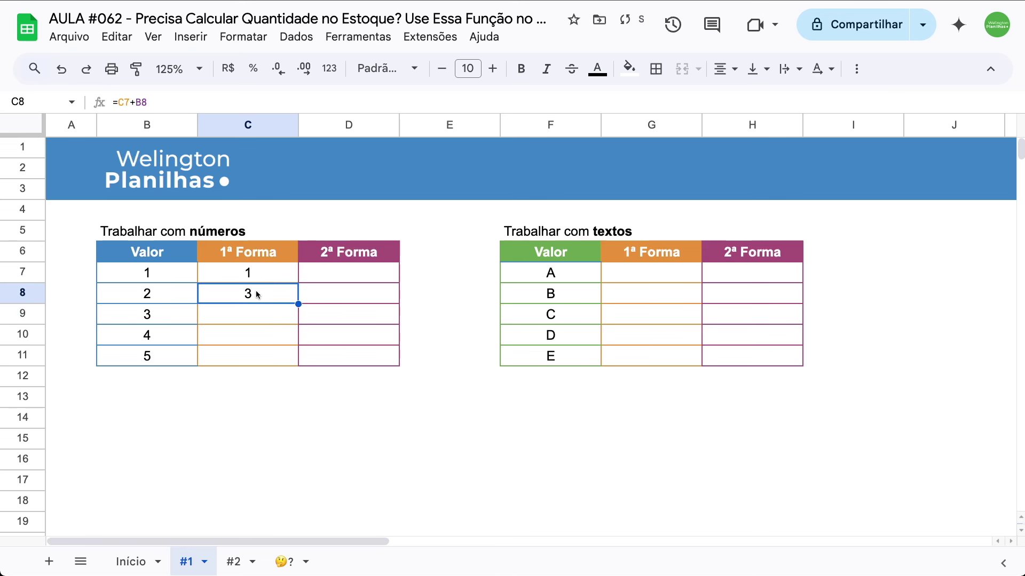
{"action": "double_click", "coordinate": [298, 304]}
Step: Begin a SCAN formula in cell D7 with initial value 0 and the range B7:B11
{"action": "left_click", "coordinate": [320, 277]}
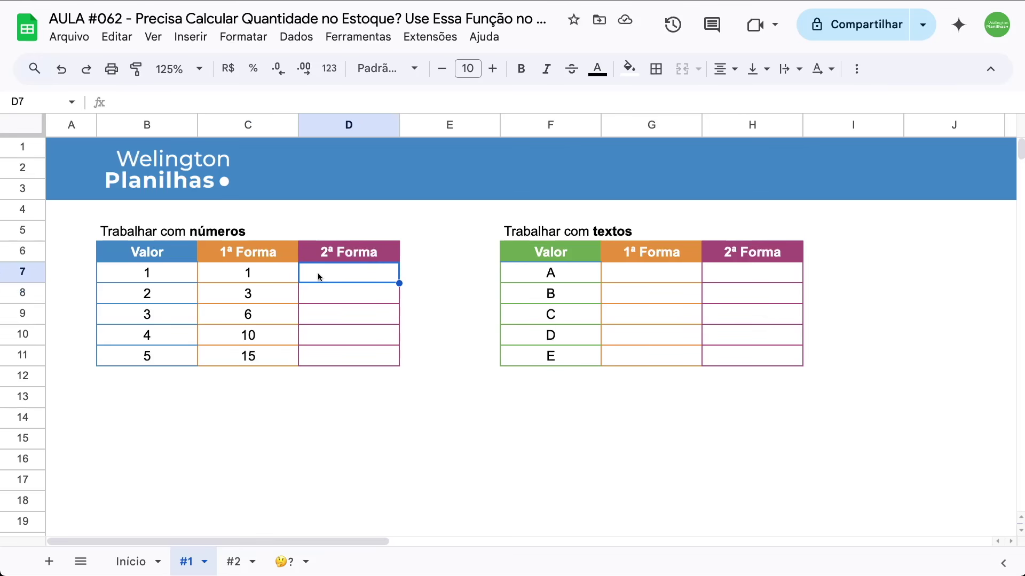
{"action": "type", "text": "="}
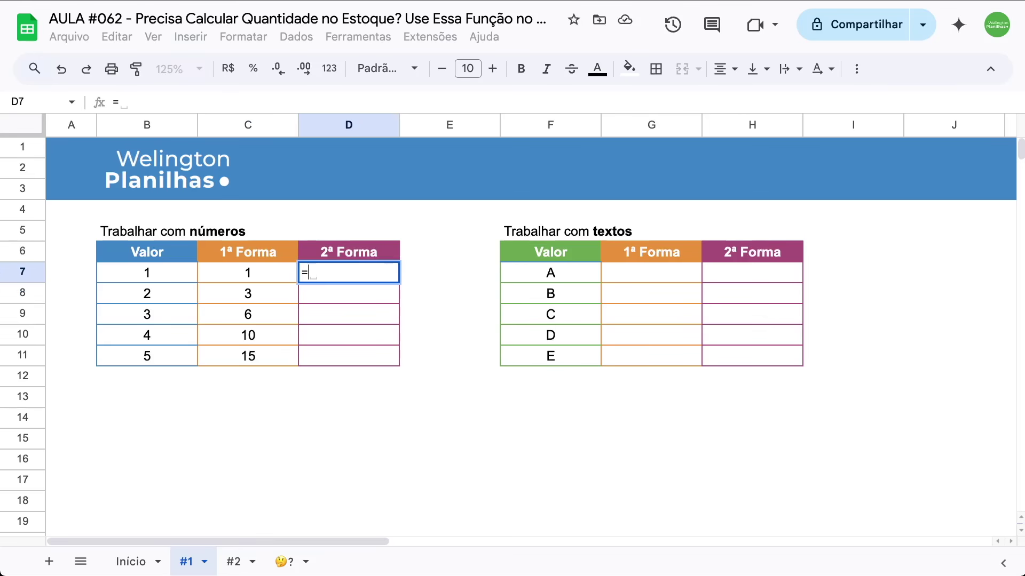
{"action": "type", "text": "sca"}
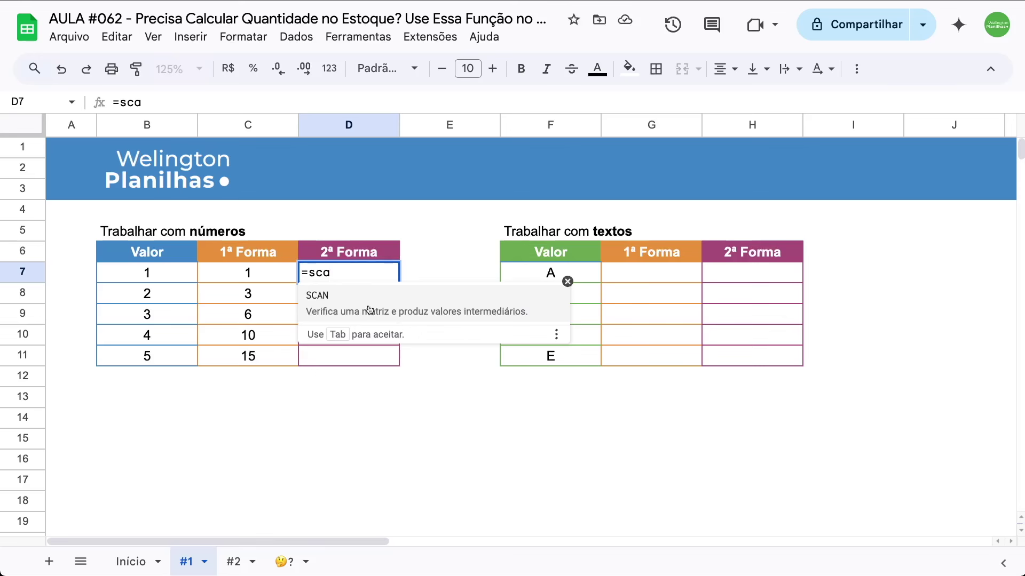
{"action": "key", "text": "Tab"}
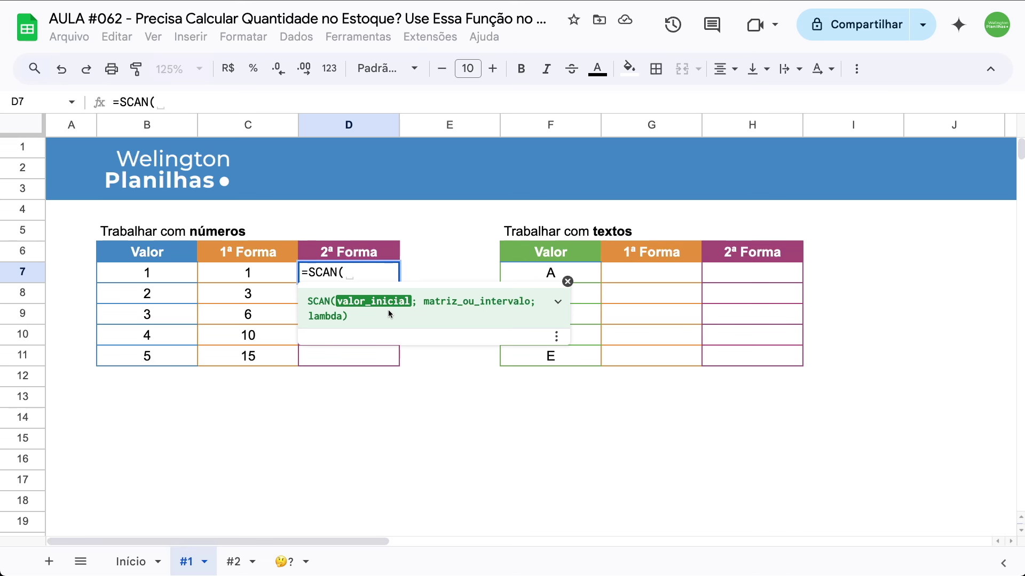
{"action": "type", "text": "0"}
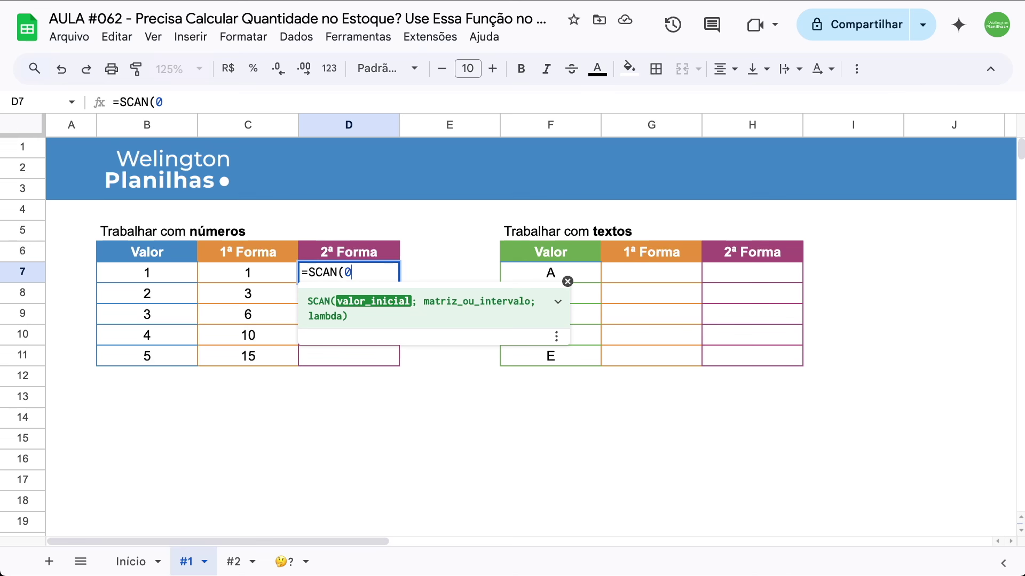
{"action": "type", "text": ";"}
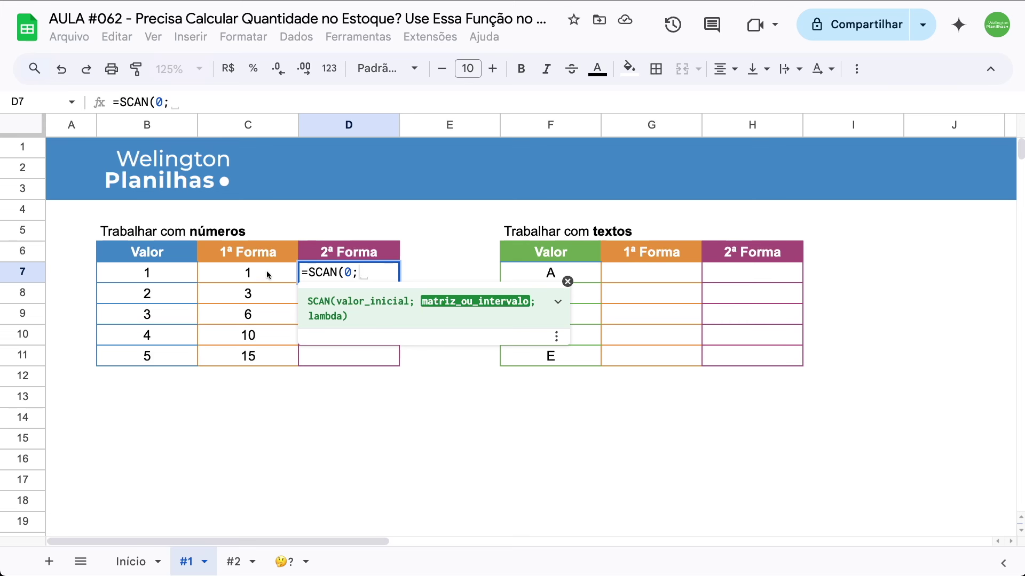
{"action": "left_click_drag", "start_coordinate": [150, 272], "coordinate": [150, 359]}
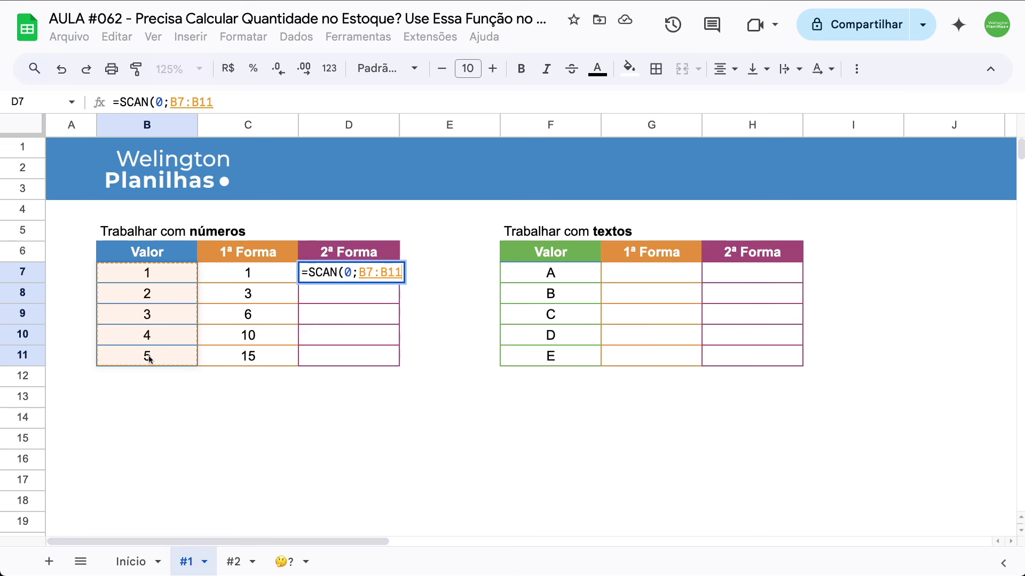
{"action": "type", "text": ";"}
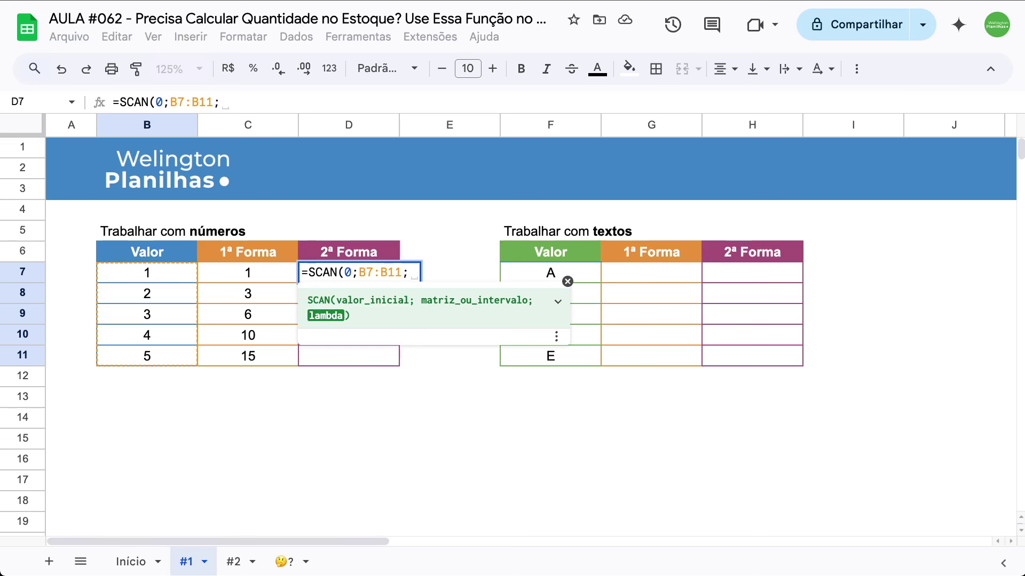
Step: Add a LAMBDA as the SCAN formula's third argument, with the parameter names vInicial and vLinha
{"action": "type", "text": "lam"}
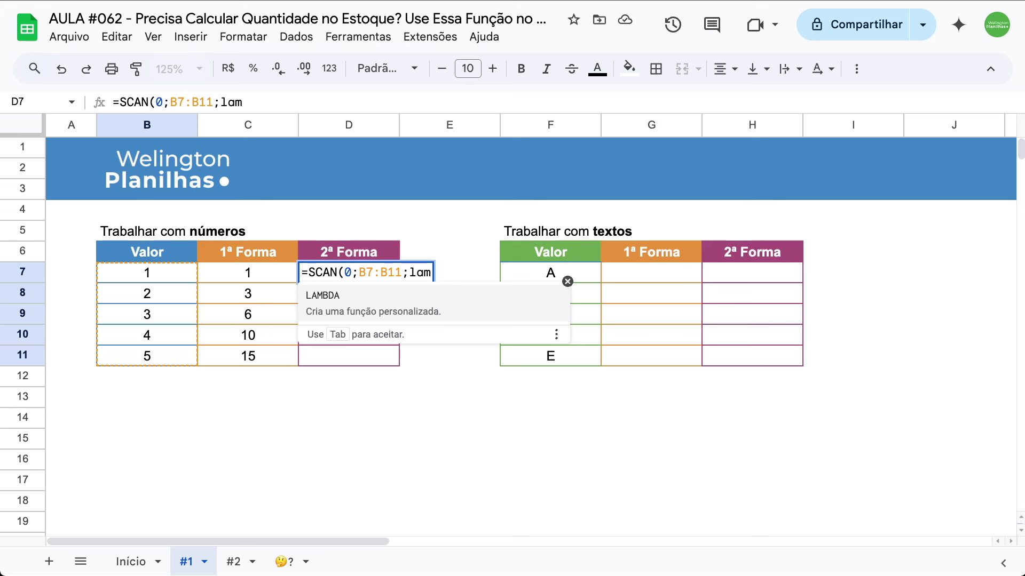
{"action": "key", "text": "Tab"}
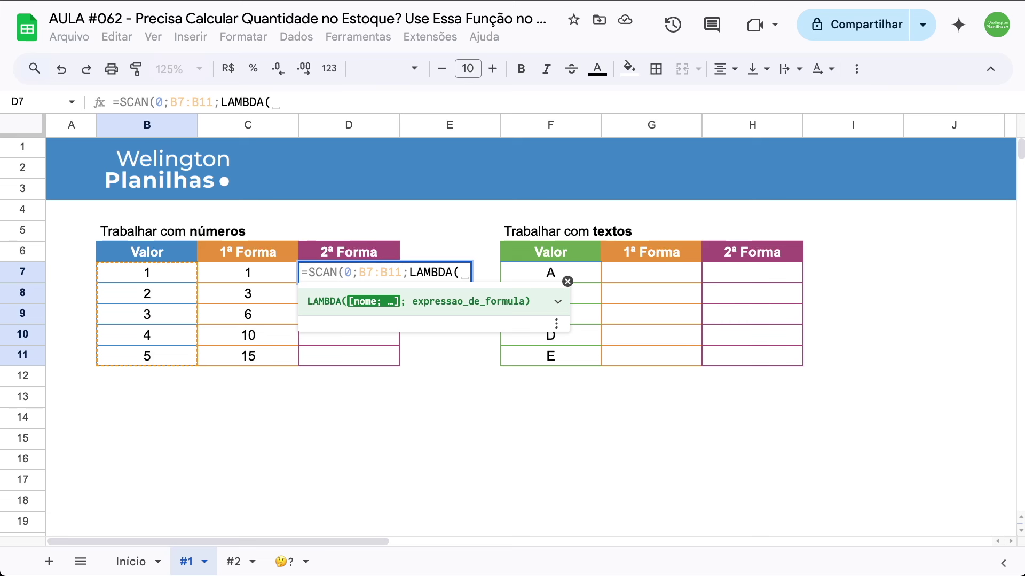
{"action": "type", "text": "vInicial"}
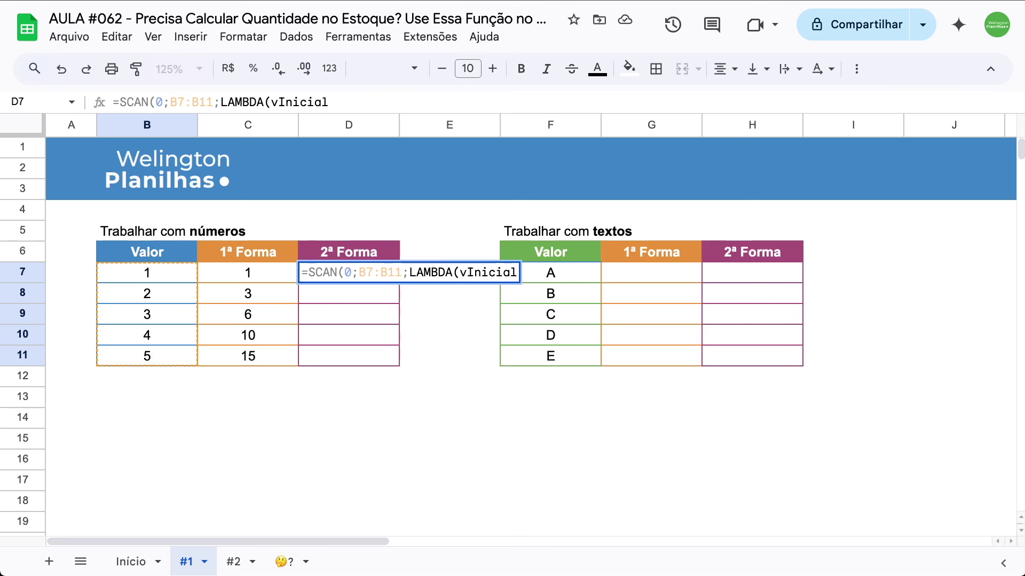
{"action": "type", "text": ";"}
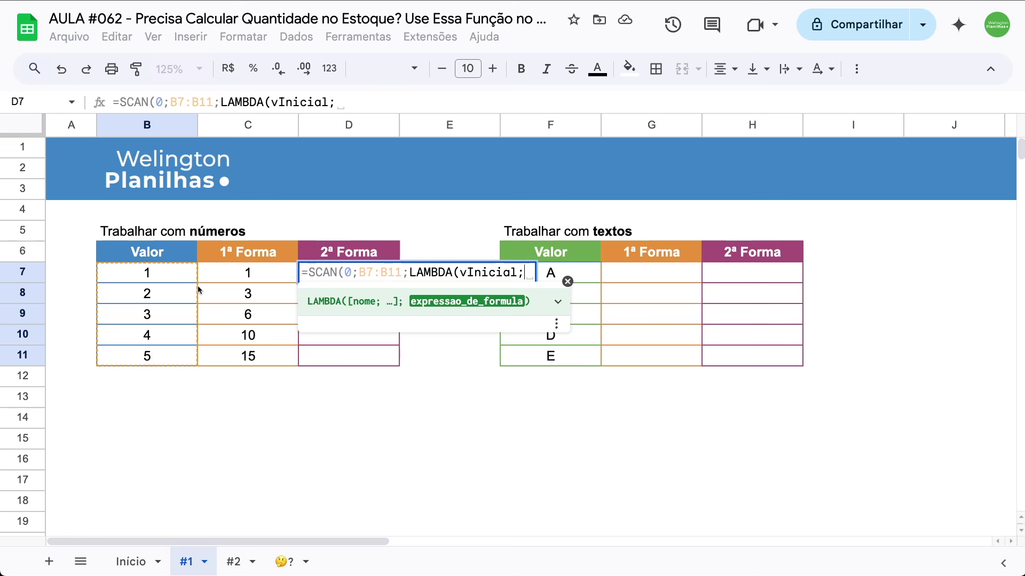
{"action": "type", "text": "vLinha"}
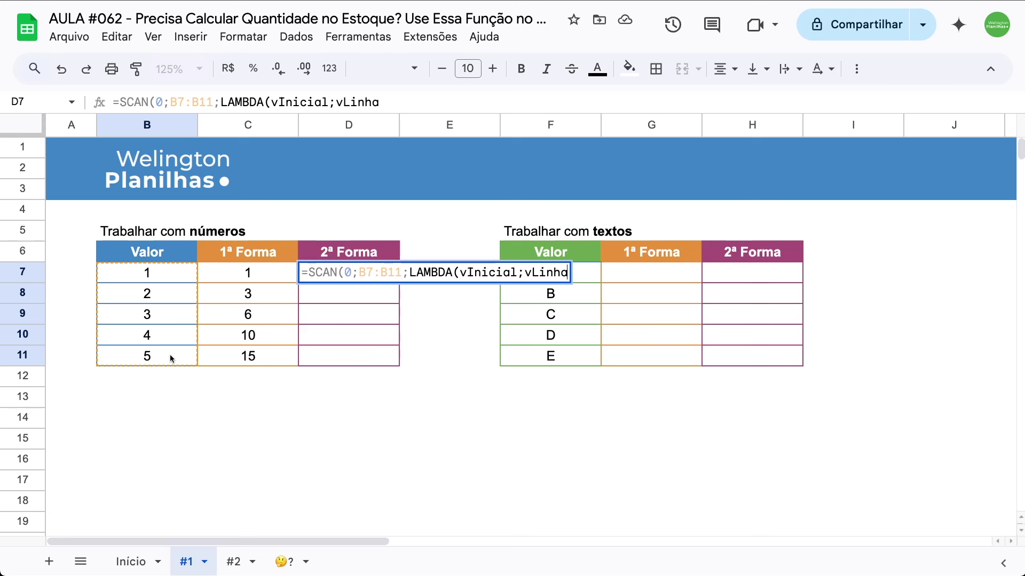
{"action": "type", "text": ";"}
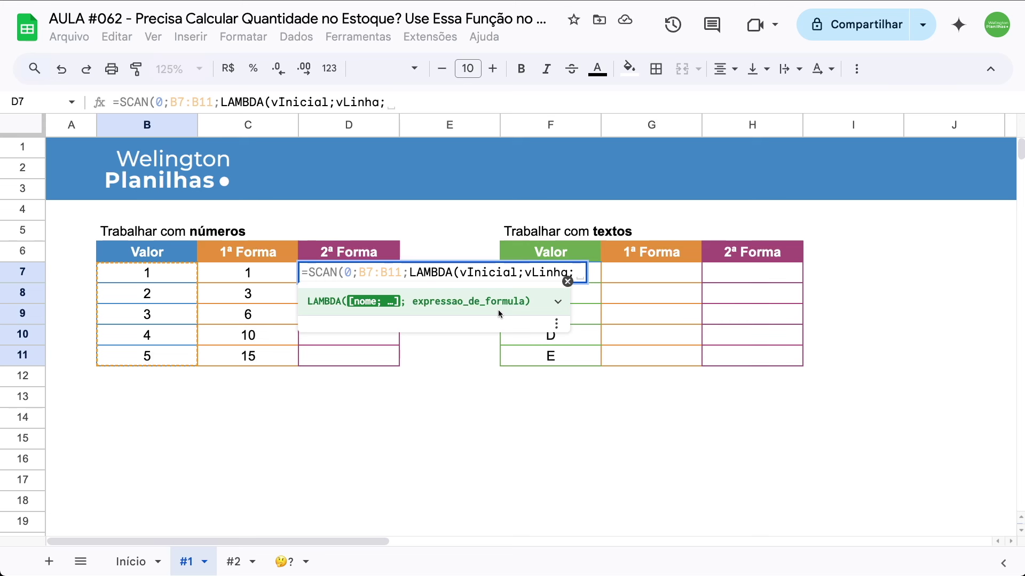
Step: Complete the LAMBDA in D7 with the expression vInicial+vLinha, close both functions and commit the formula
{"action": "key", "text": "BackSpace"}
{"action": "type", "text": "vInicial"}
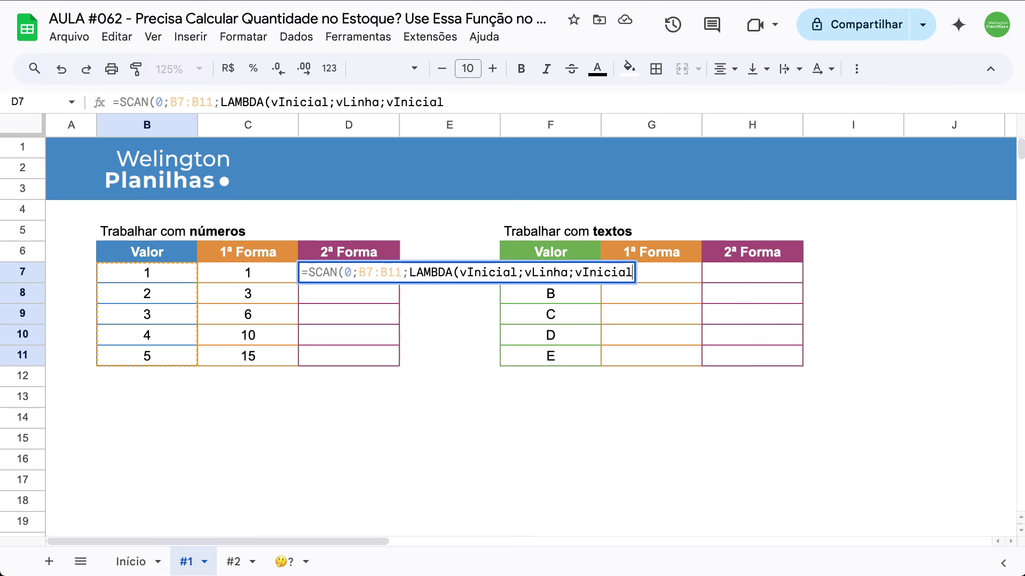
{"action": "type", "text": "+"}
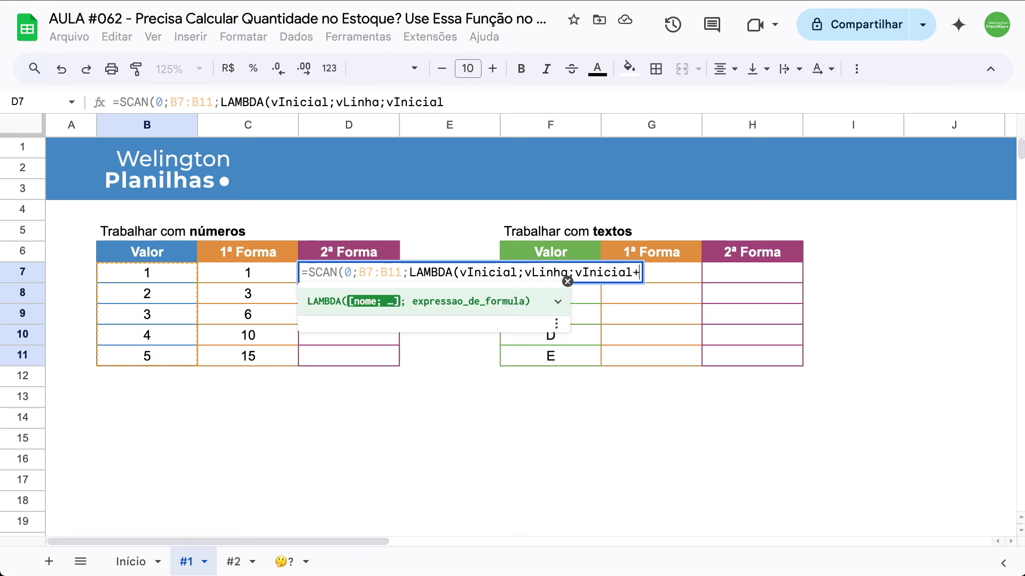
{"action": "type", "text": "vLinha"}
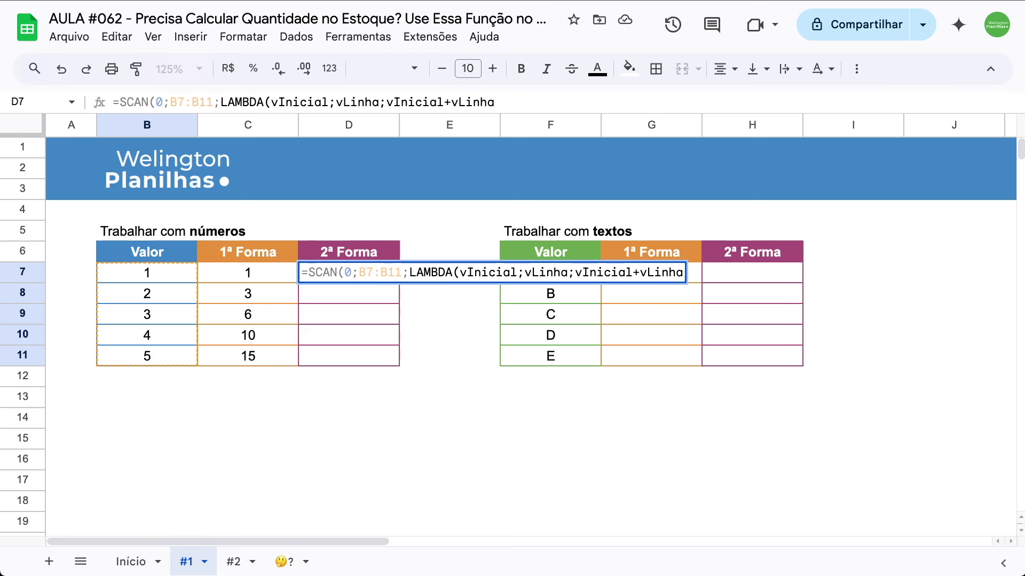
{"action": "type", "text": ")"}
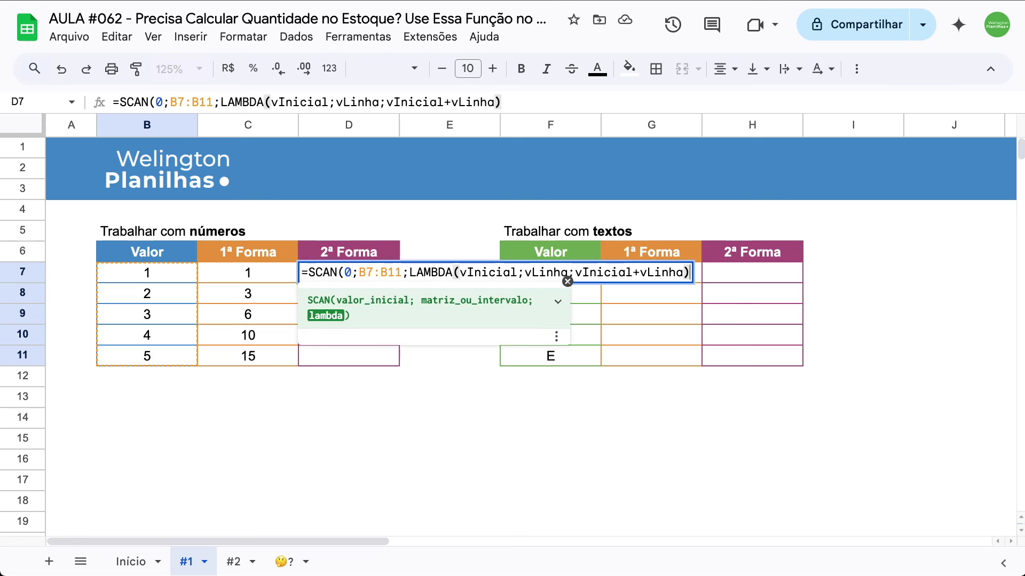
{"action": "type", "text": ")"}
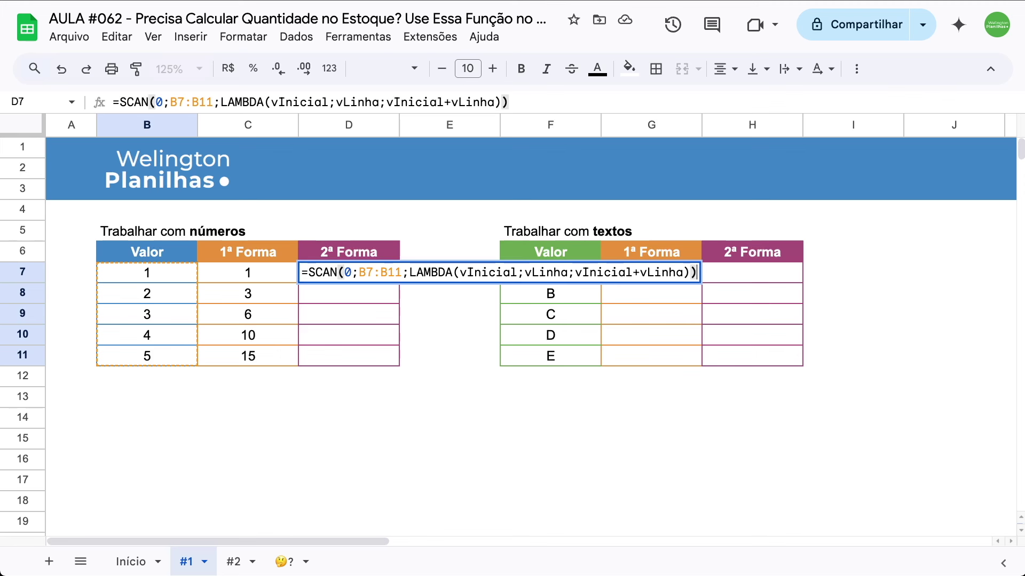
{"action": "key", "text": "Return"}
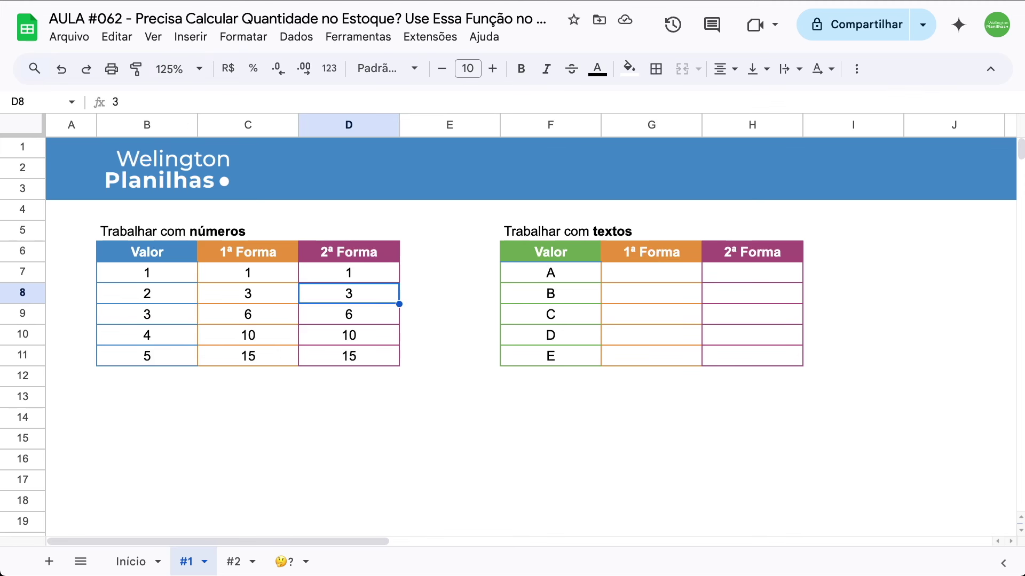
{"action": "left_click", "coordinate": [356, 273]}
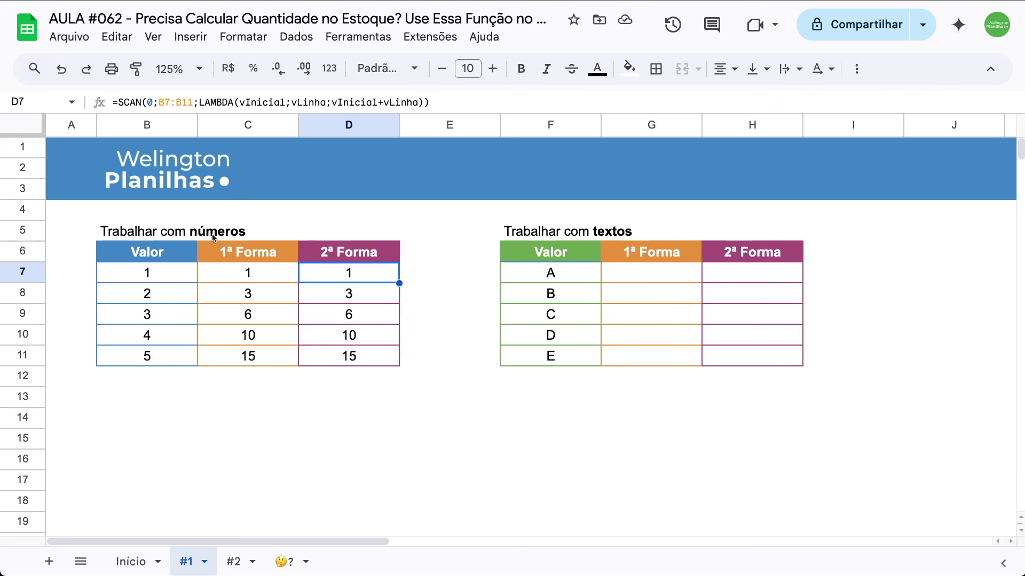
Step: Enter the formula =F7 in cell G7 of the texts table
{"action": "left_click", "coordinate": [629, 275]}
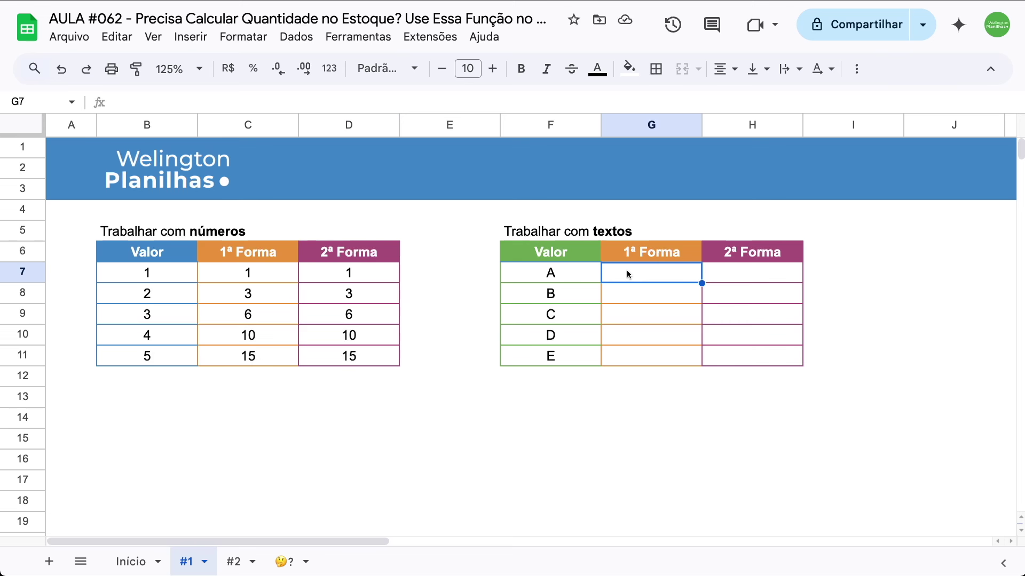
{"action": "type", "text": "="}
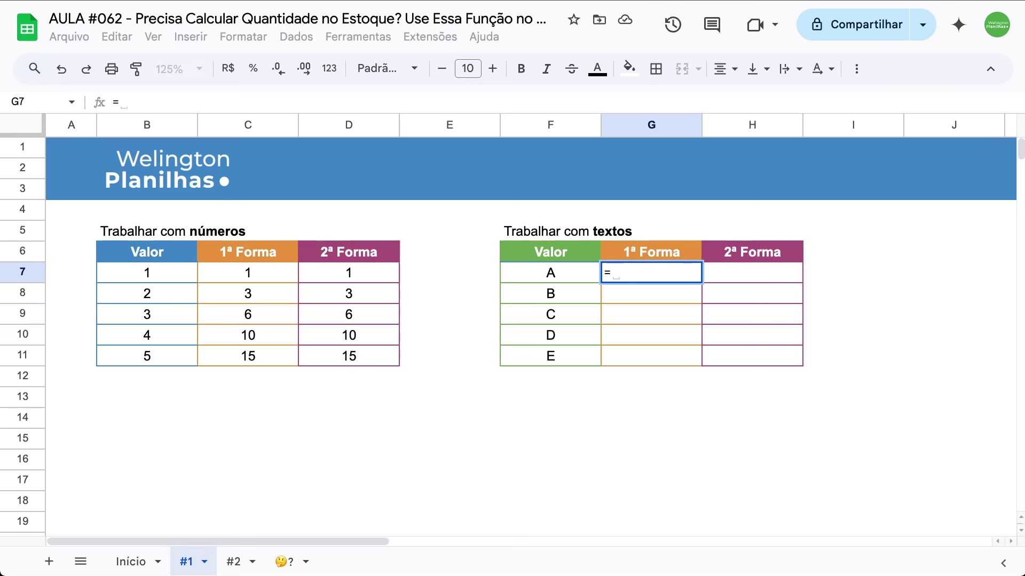
{"action": "left_click", "coordinate": [551, 273]}
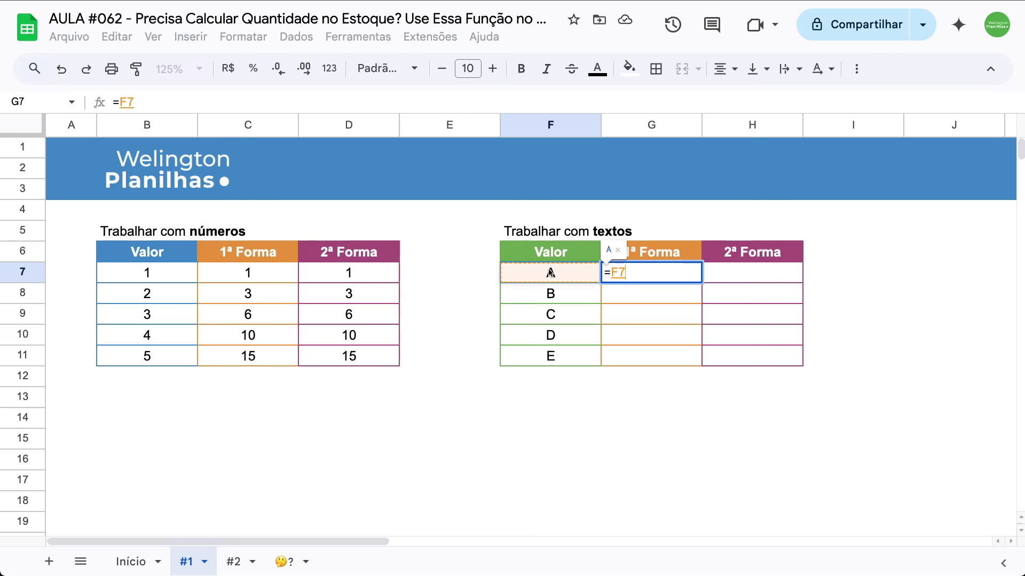
{"action": "key", "text": "Return"}
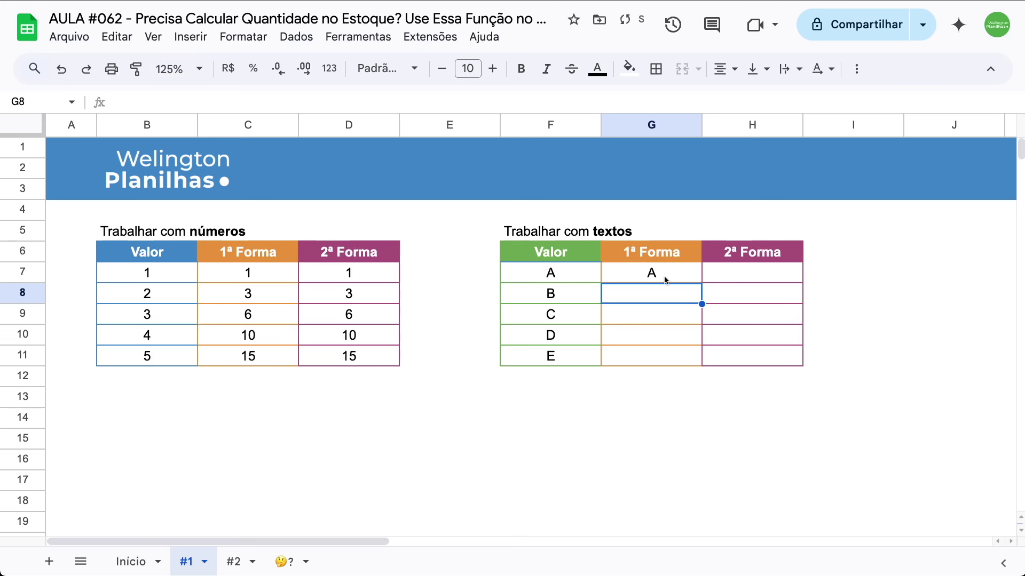
Step: Enter the concatenation formula =G7&F8 in cell G8 and fill it down through G11
{"action": "type", "text": "="}
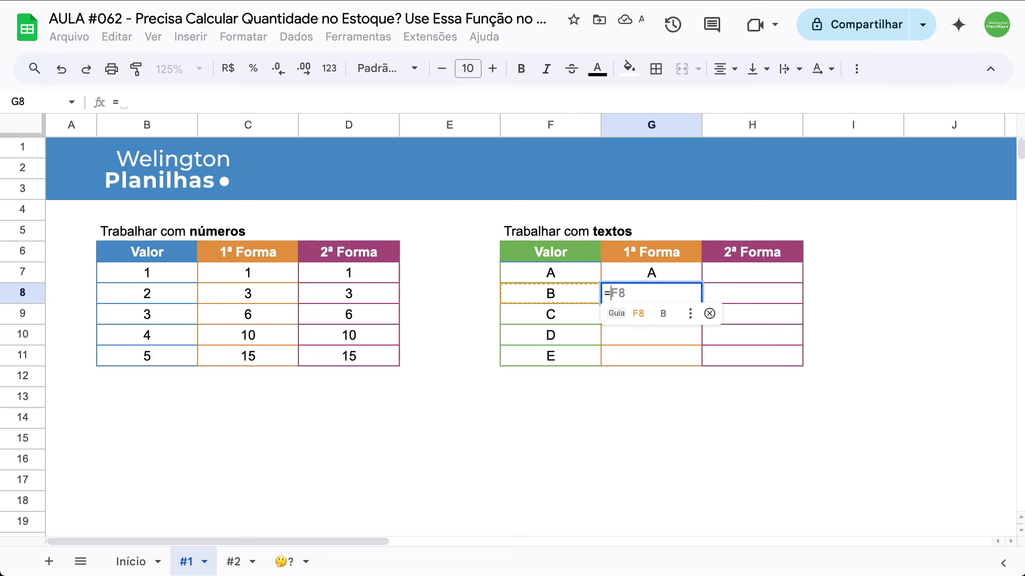
{"action": "left_click", "coordinate": [647, 277]}
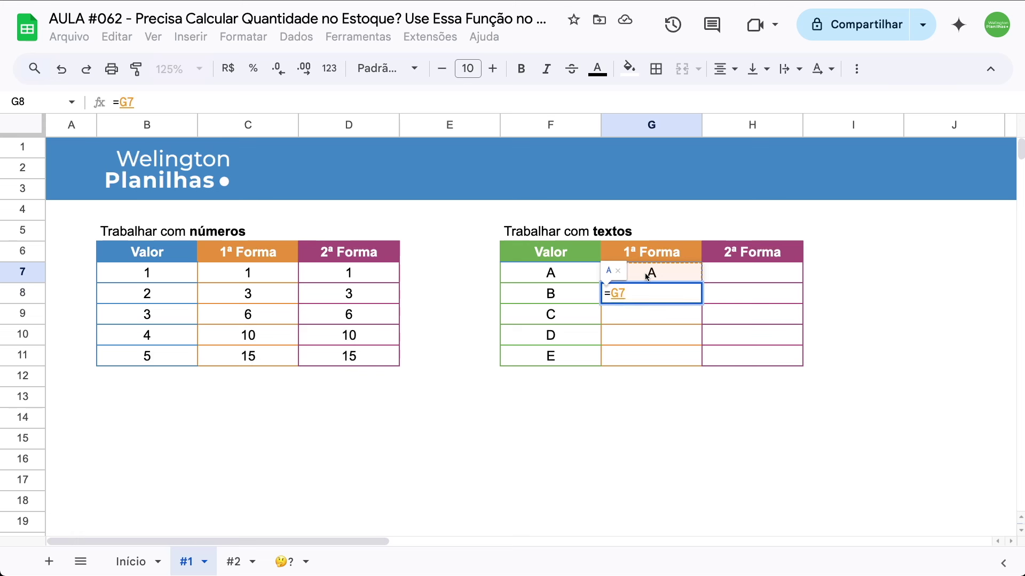
{"action": "type", "text": "&"}
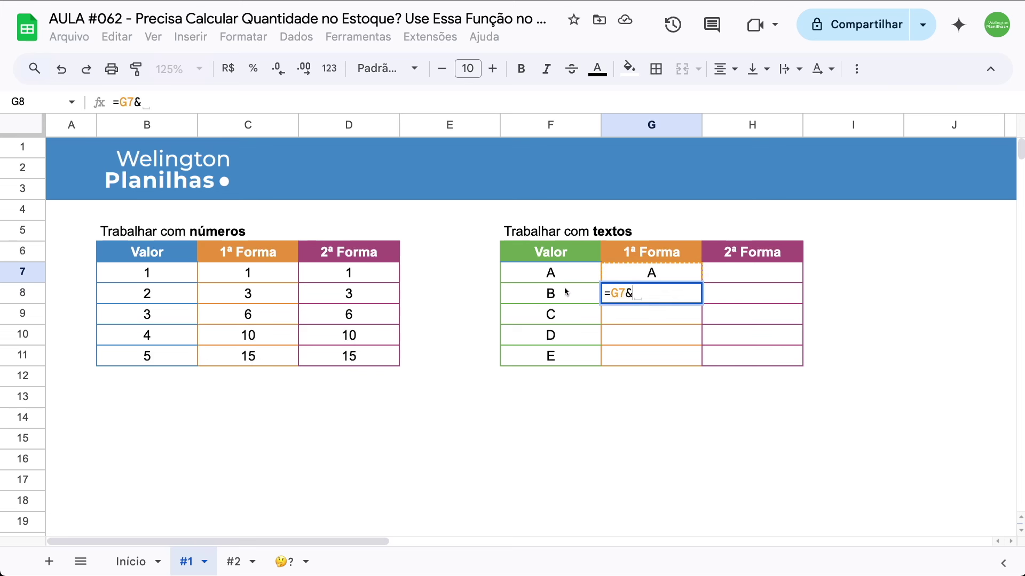
{"action": "left_click", "coordinate": [562, 290]}
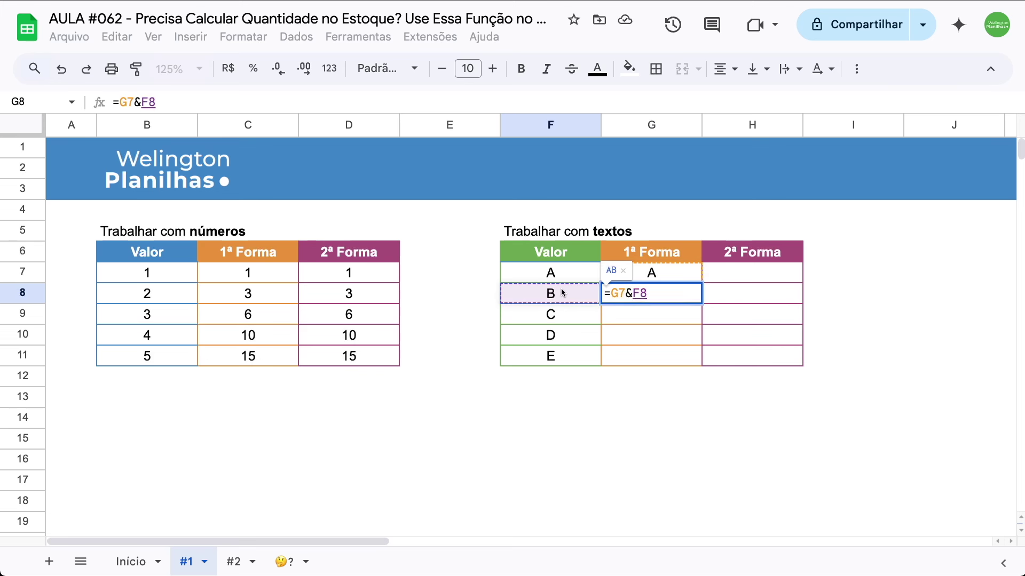
{"action": "key", "text": "Return"}
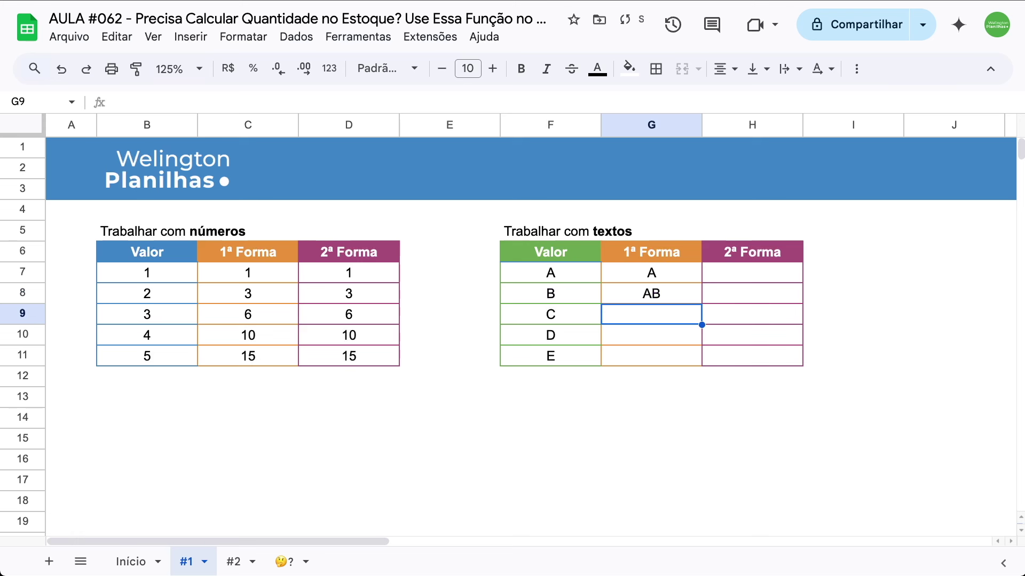
{"action": "left_click", "coordinate": [632, 291]}
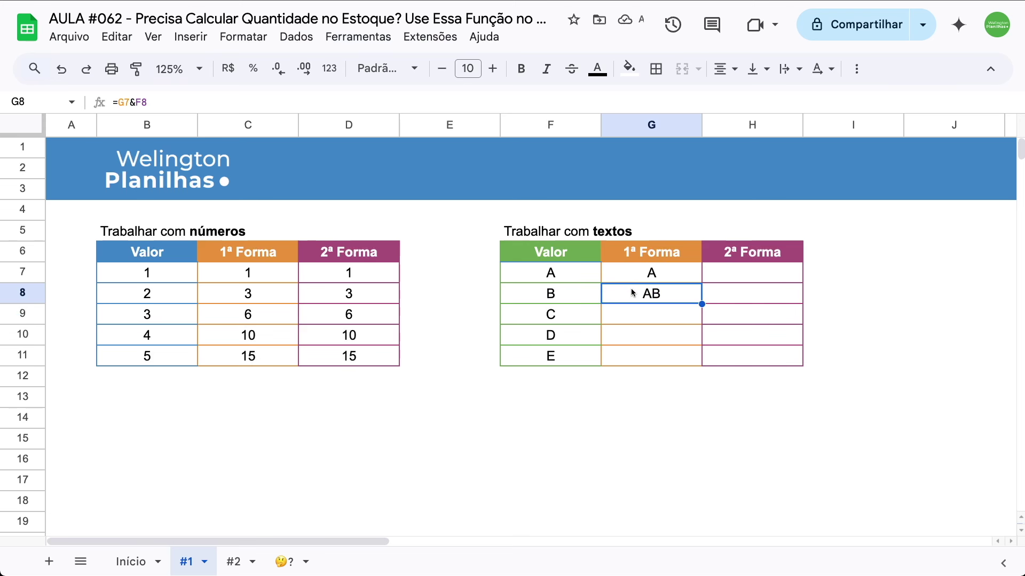
{"action": "double_click", "coordinate": [702, 305]}
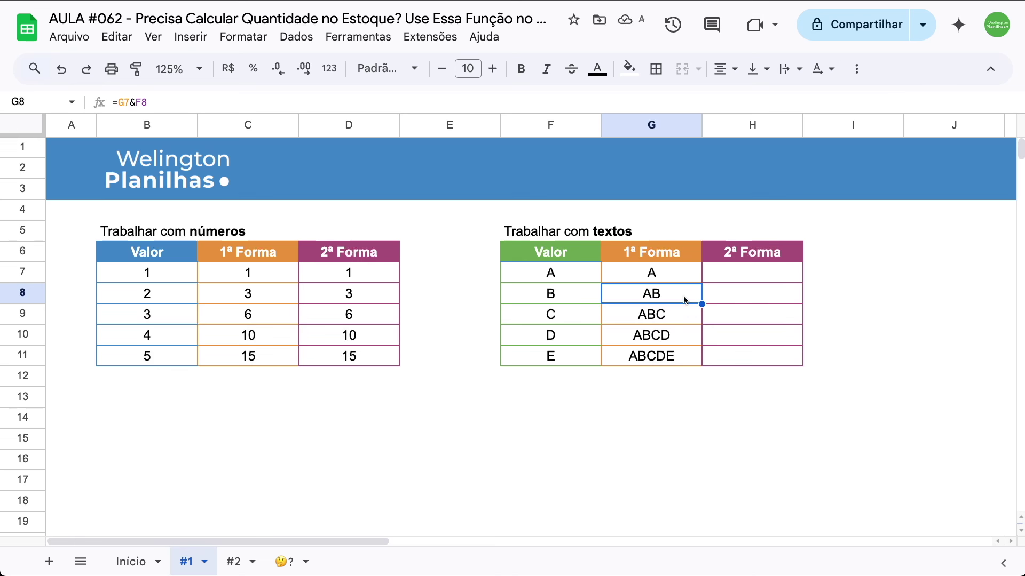
Step: Begin a SCAN formula in cell H7 with an empty text "" as initial value and the range F7:F11
{"action": "left_click", "coordinate": [726, 278]}
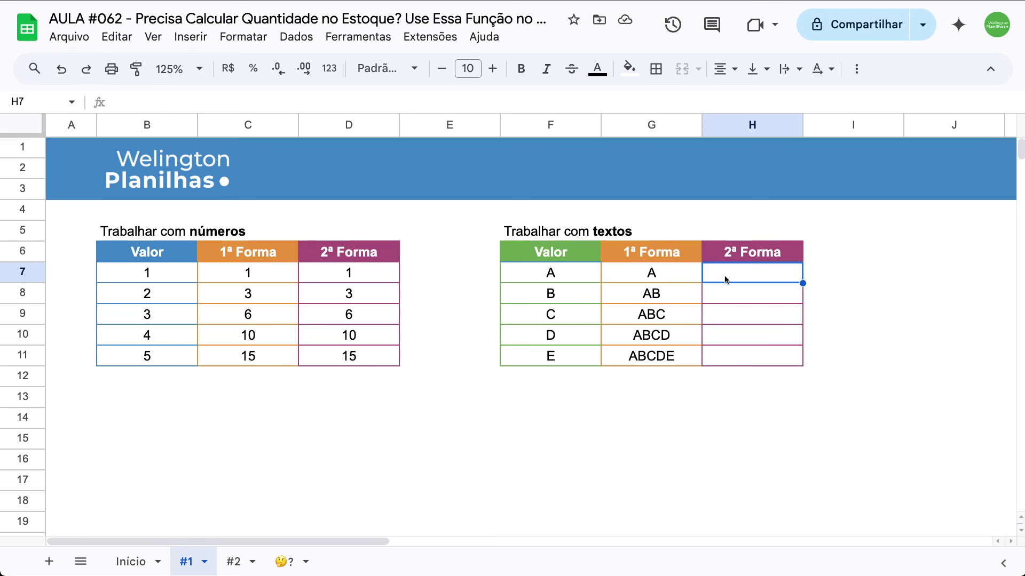
{"action": "type", "text": "=sca"}
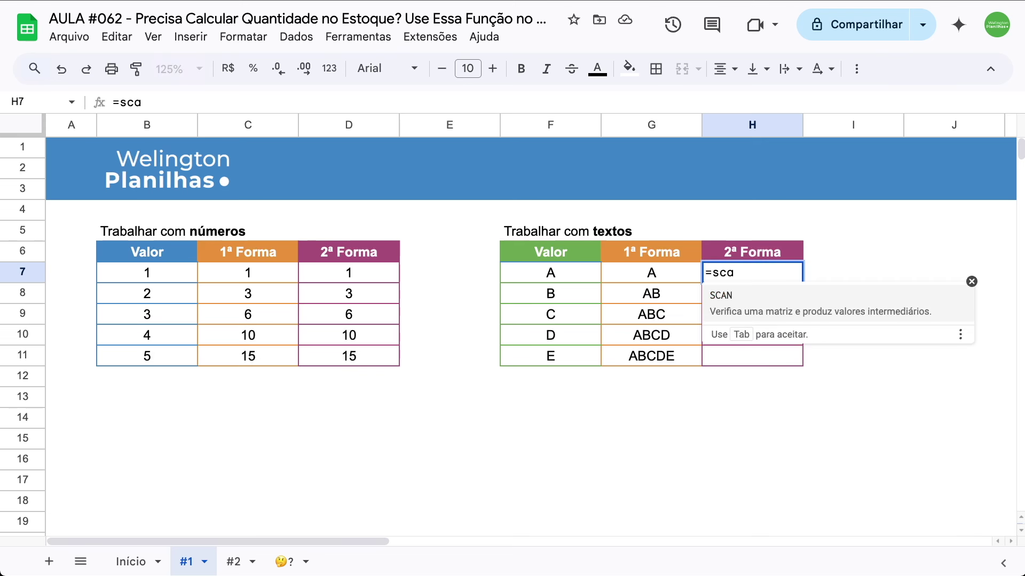
{"action": "key", "text": "Tab"}
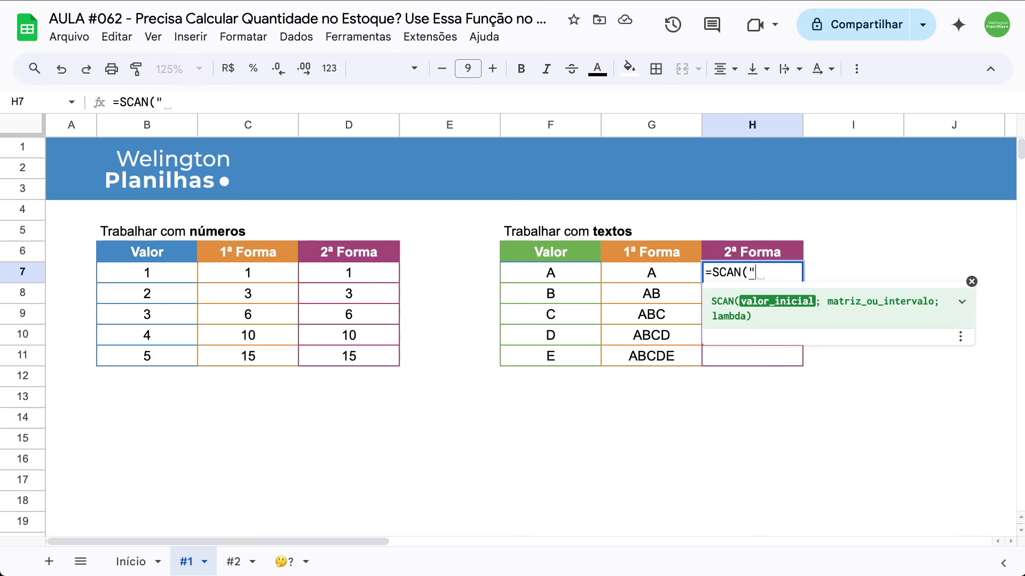
{"action": "type", "text": "\"\""}
{"action": "key", "text": "Left"}
{"action": "key", "text": "shift+Right"}
{"action": "key", "text": "shift+Right"}
{"action": "key", "text": "Right"}
{"action": "type", "text": ";"}
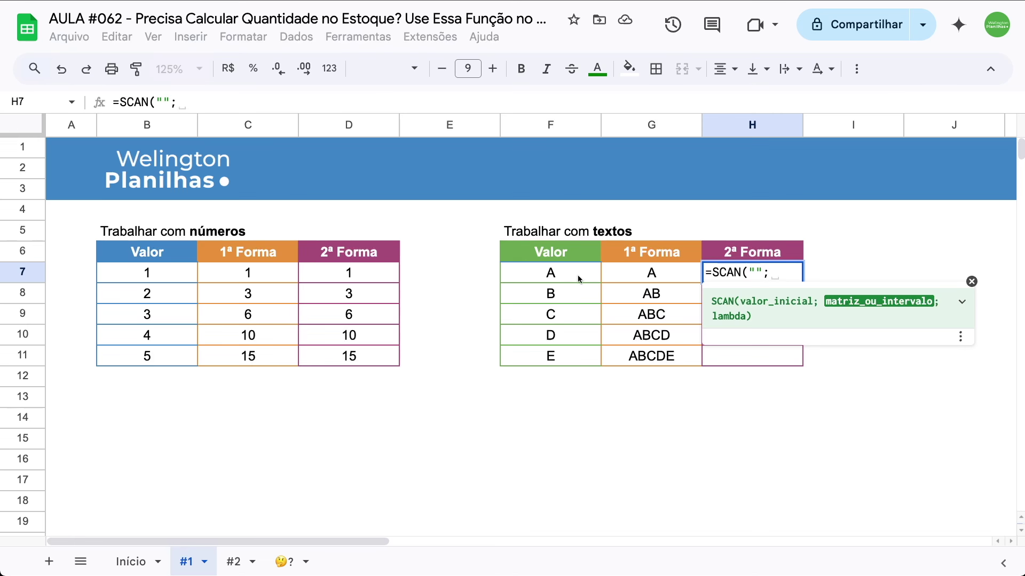
{"action": "left_click_drag", "start_coordinate": [579, 278], "coordinate": [574, 355]}
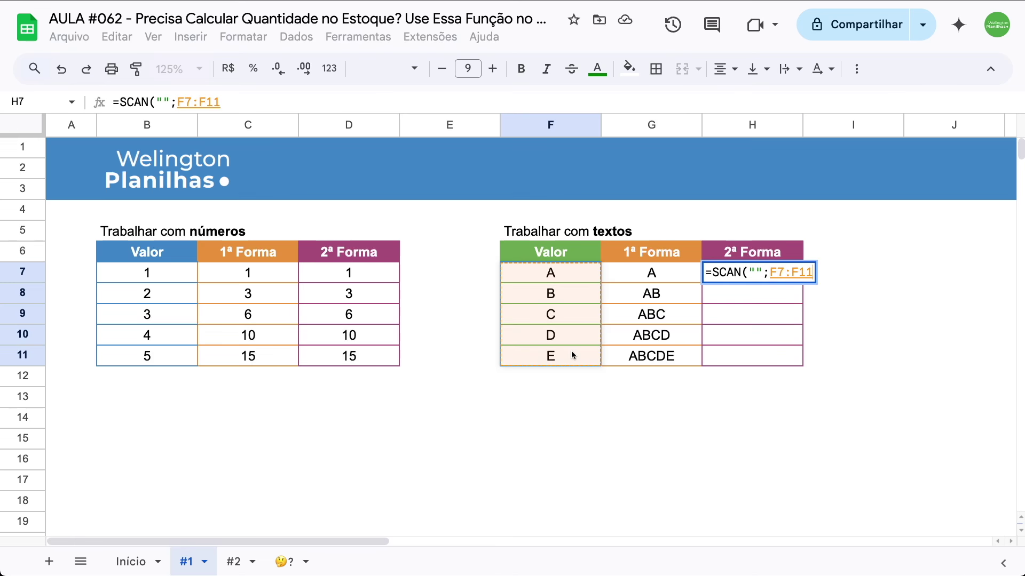
Step: Add a LAMBDA as the third argument in H7 with parameters vInicial and vLinha, breaking the line before the second parameter's separator
{"action": "type", "text": "; lam"}
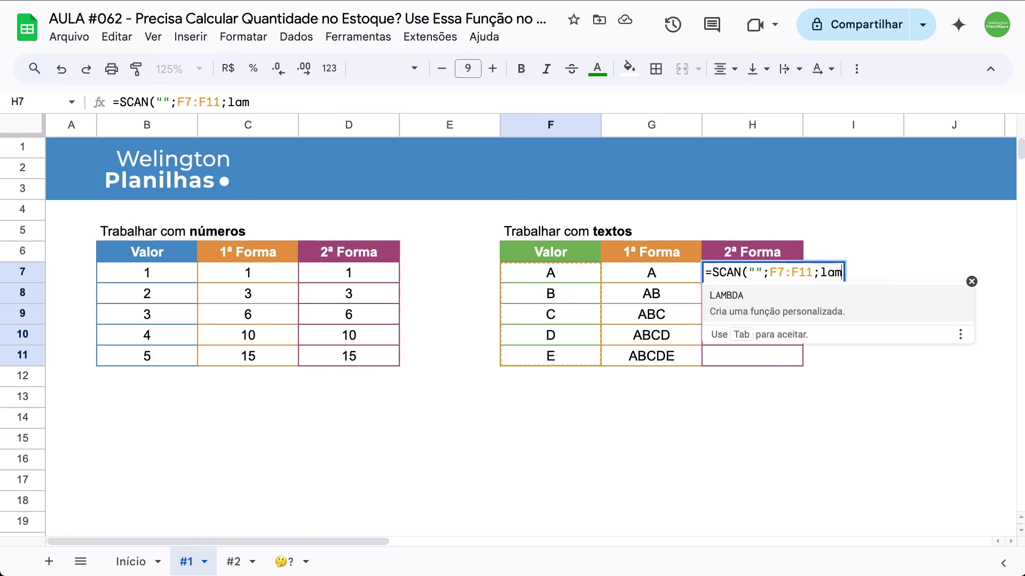
{"action": "key", "text": "Tab"}
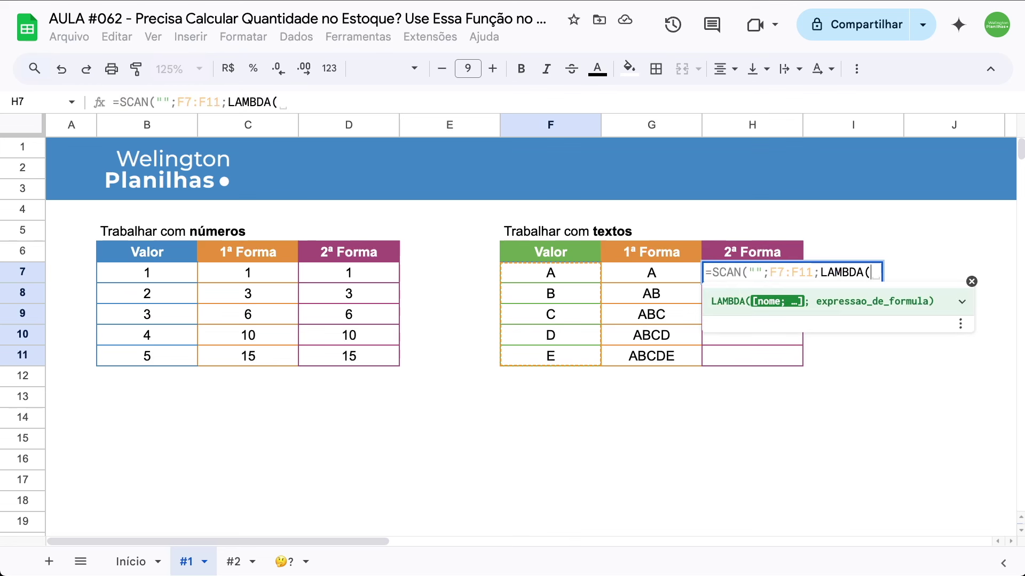
{"action": "type", "text": "vInicial"}
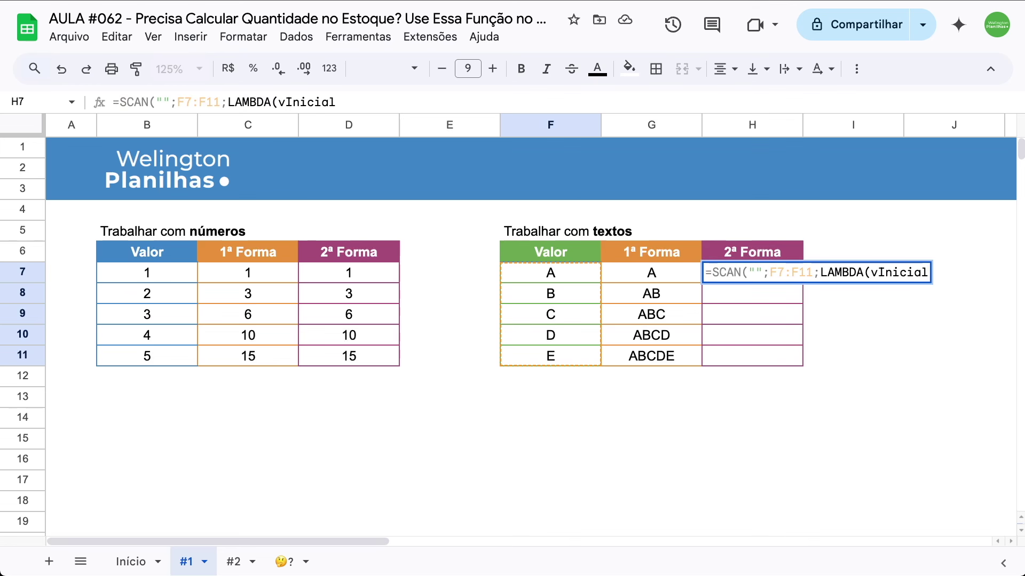
{"action": "type", "text": ";"}
{"action": "type", "text": "vLinha"}
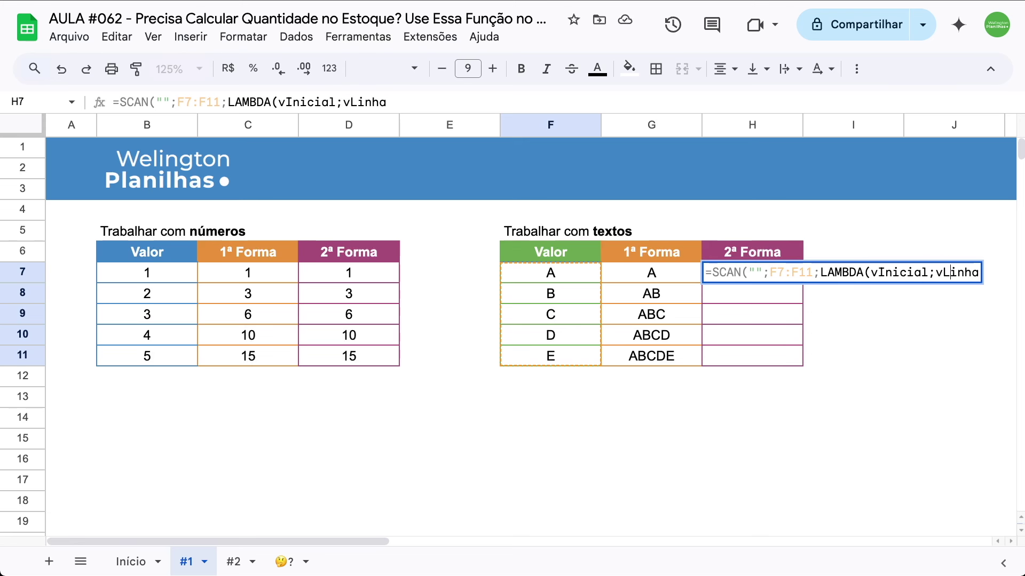
{"action": "left_click", "coordinate": [928, 272]}
{"action": "key", "text": "alt+Return"}
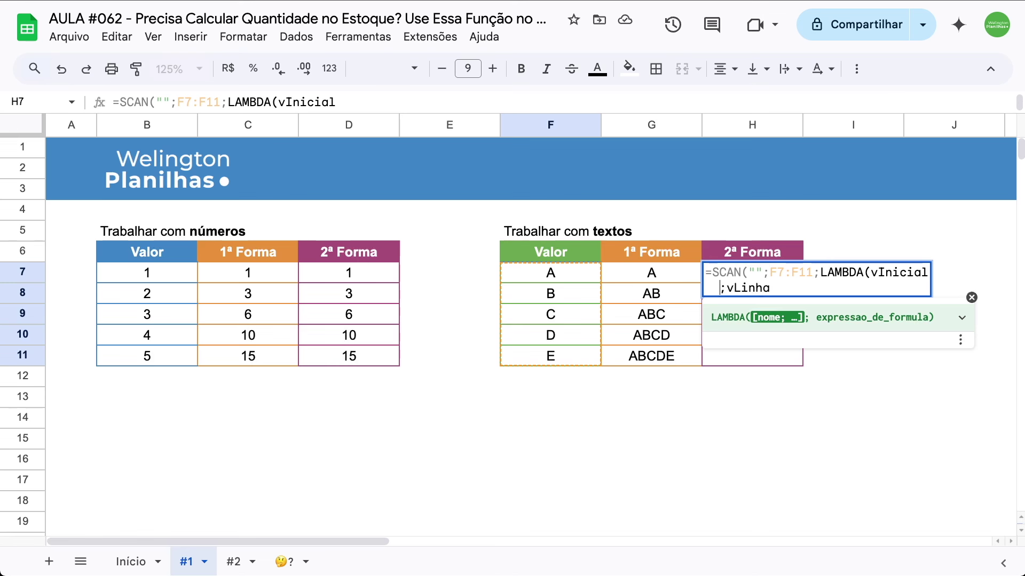
{"action": "left_click", "coordinate": [770, 288]}
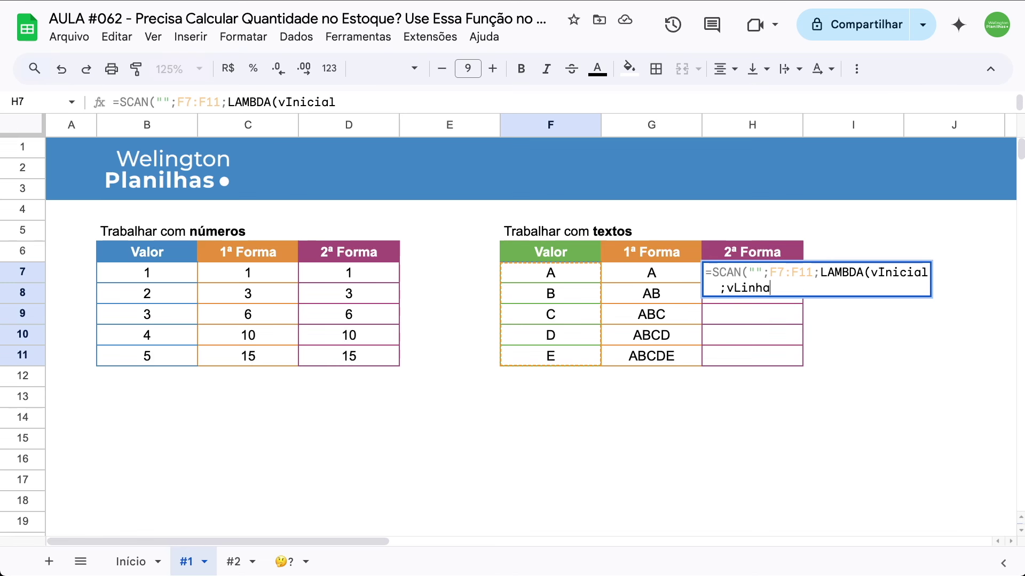
Step: Complete the LAMBDA in H7 with the expression vInicial&vLinha, close both functions and commit the formula
{"action": "type", "text": ";"}
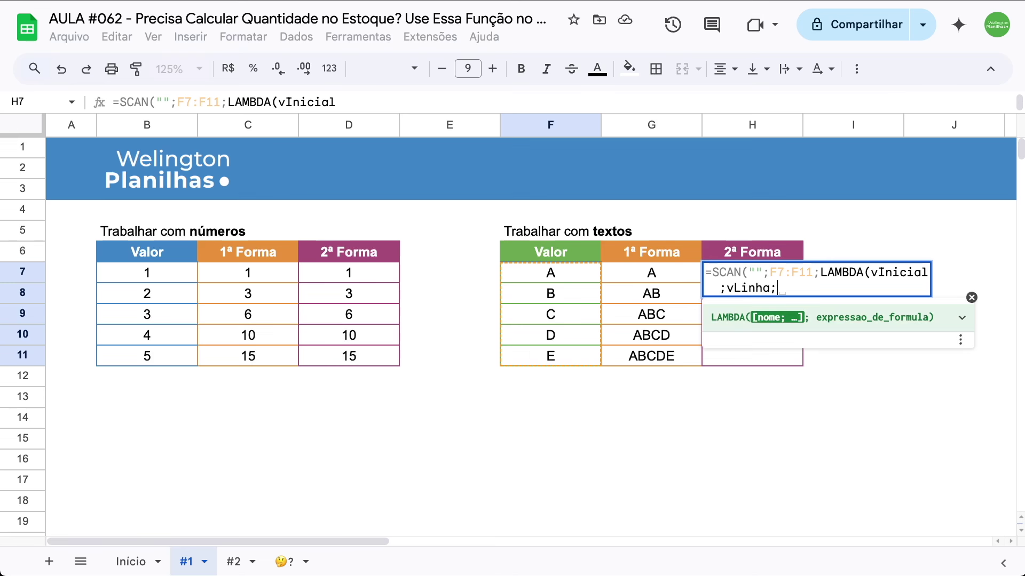
{"action": "type", "text": "vInicial"}
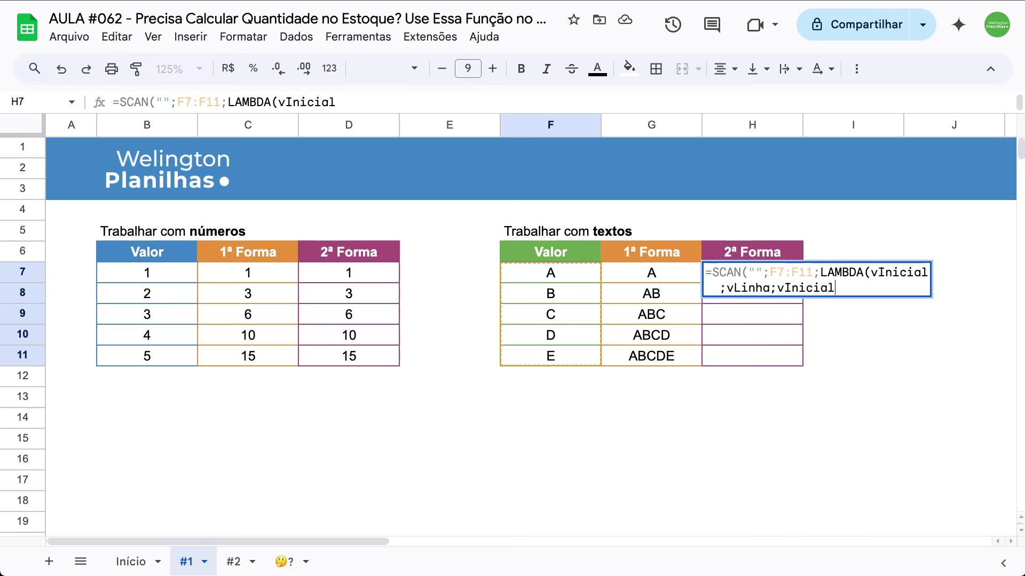
{"action": "type", "text": "&vLinha)"}
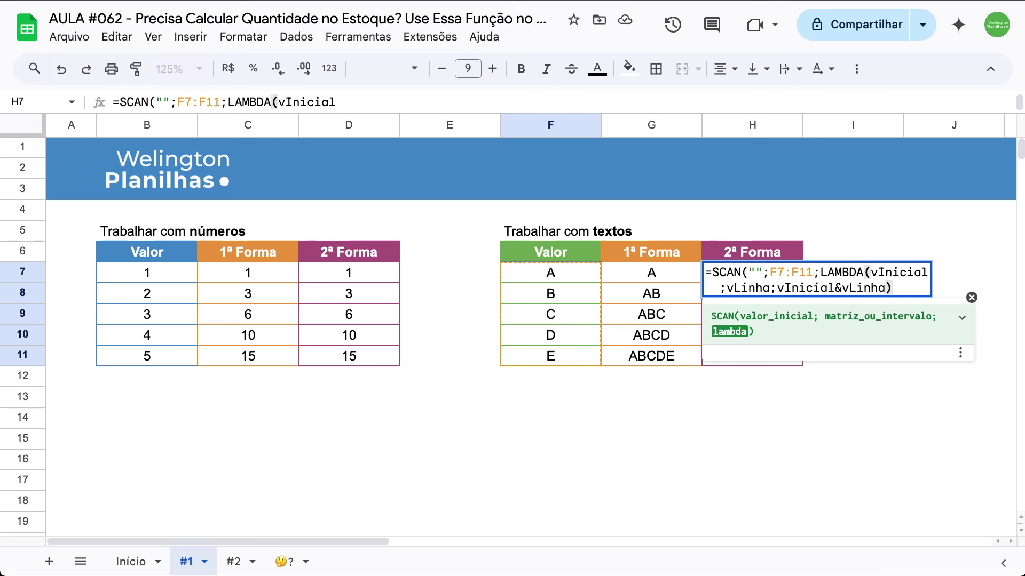
{"action": "type", "text": ")"}
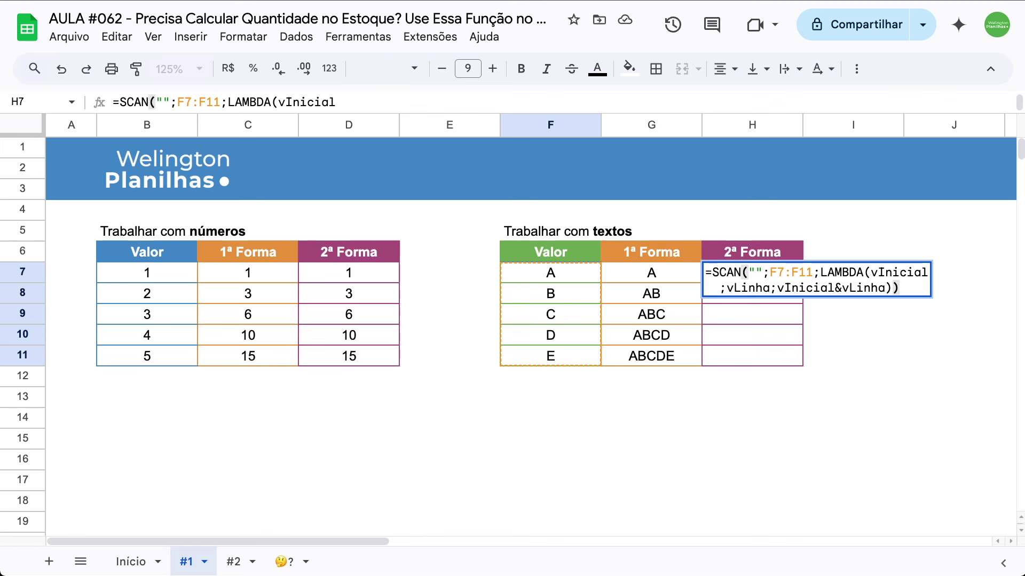
{"action": "key", "text": "Return"}
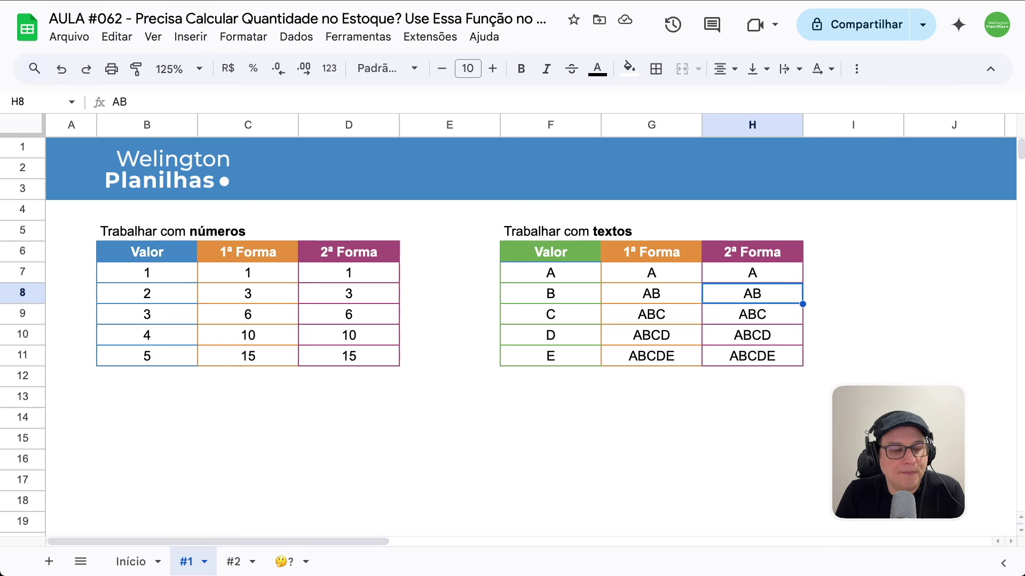
Step: On sheet #2, clear the Acumulado column values and the Estoque Final cell E6
{"action": "left_click", "coordinate": [231, 567]}
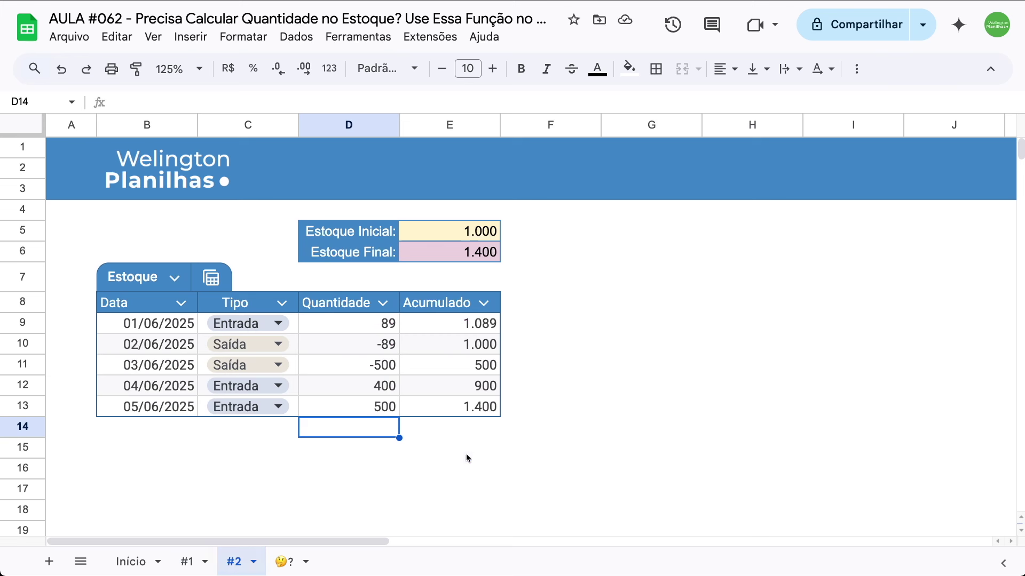
{"action": "mouse_move", "coordinate": [512, 429]}
{"action": "left_mouse_down"}
{"action": "mouse_move", "coordinate": [535, 405]}
{"action": "mouse_move", "coordinate": [459, 340]}
{"action": "mouse_move", "coordinate": [454, 322]}
{"action": "left_mouse_up"}
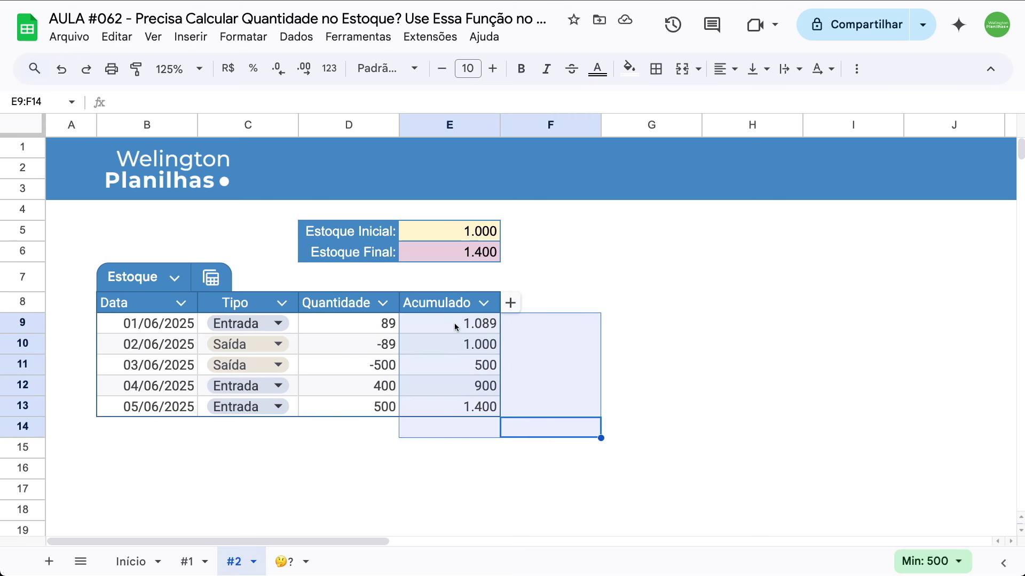
{"action": "left_click", "coordinate": [460, 255], "text": "ctrl"}
{"action": "key", "text": "Delete"}
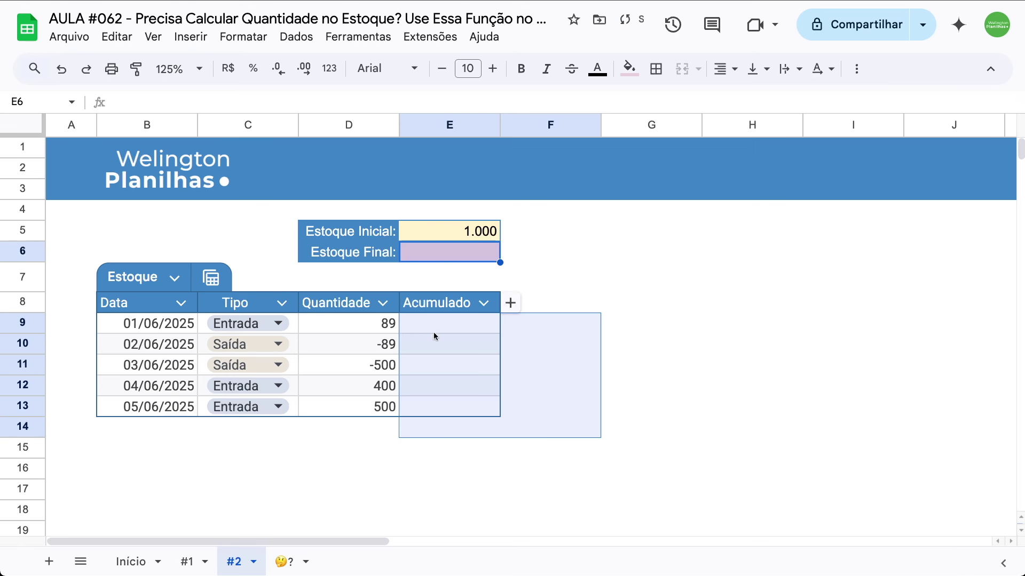
Step: Begin a SCAN formula in cell E9 with the Estoque Inicial cell E5 as the initial value
{"action": "left_click", "coordinate": [439, 330]}
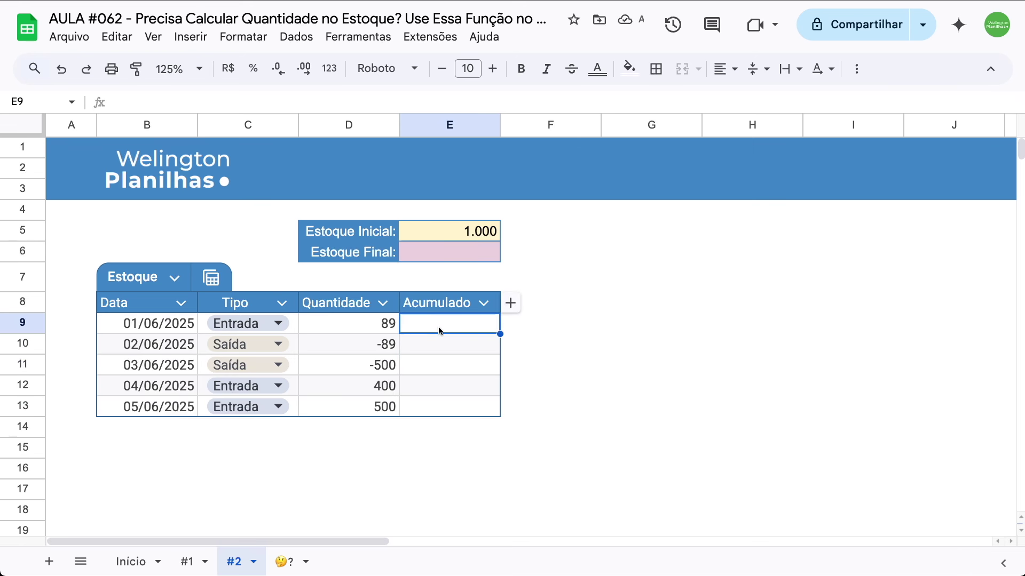
{"action": "type", "text": "="}
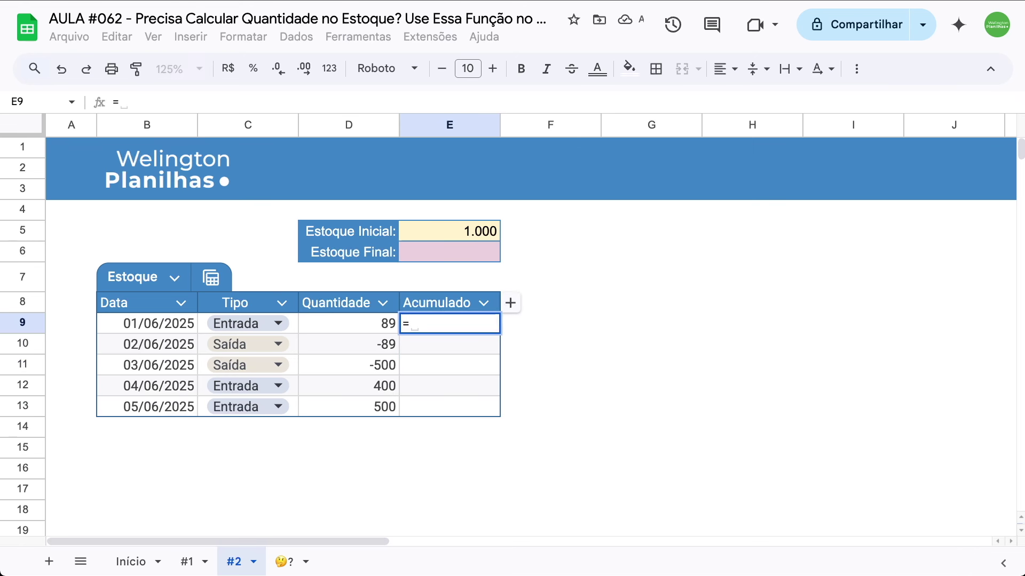
{"action": "type", "text": "sca"}
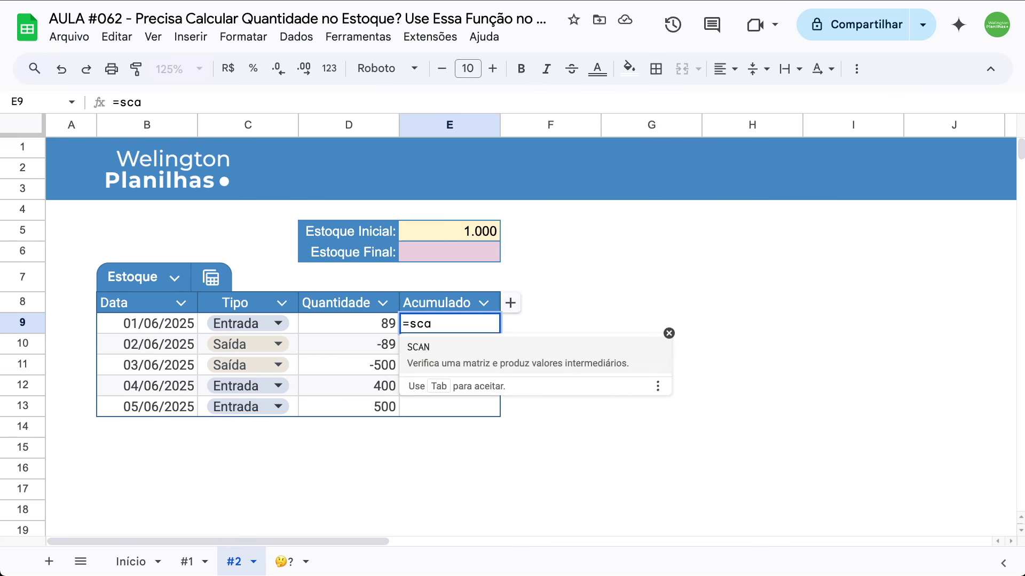
{"action": "left_click", "coordinate": [435, 359]}
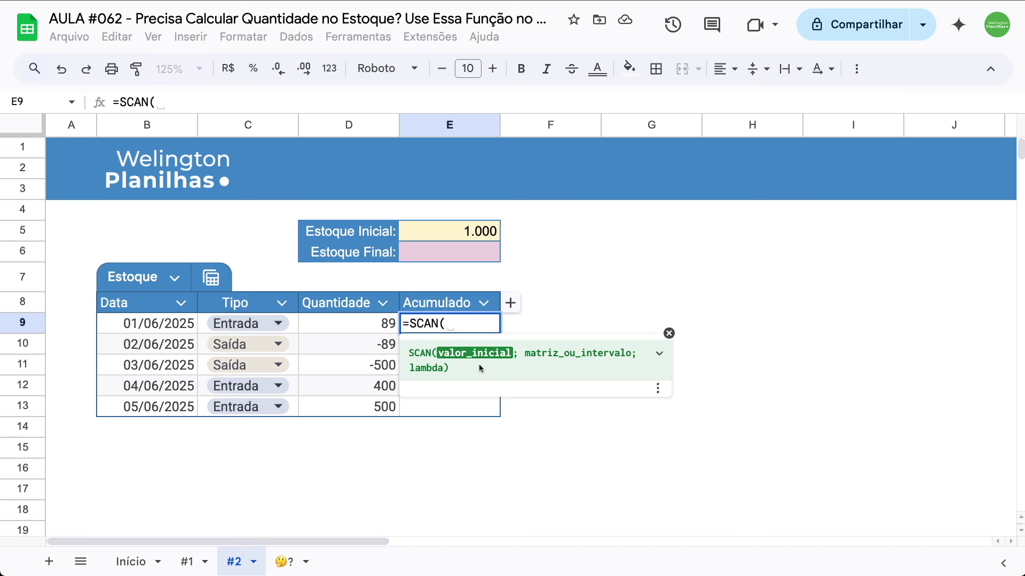
{"action": "left_click", "coordinate": [470, 236]}
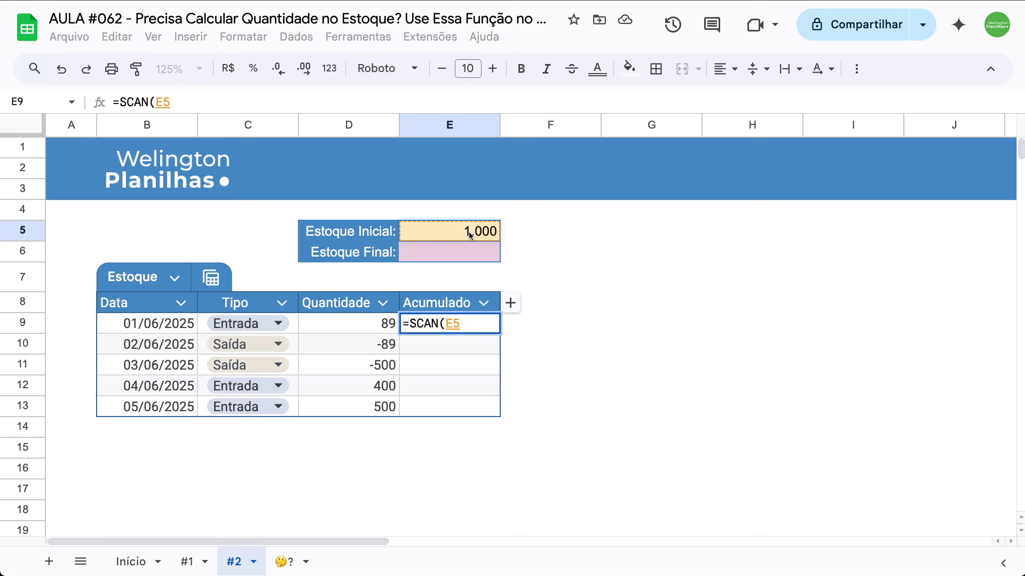
Step: Make the E5 reference absolute in the E9 SCAN formula and add the table's Quantidade column as the second argument
{"action": "key", "text": "F4"}
{"action": "type", "text": ";"}
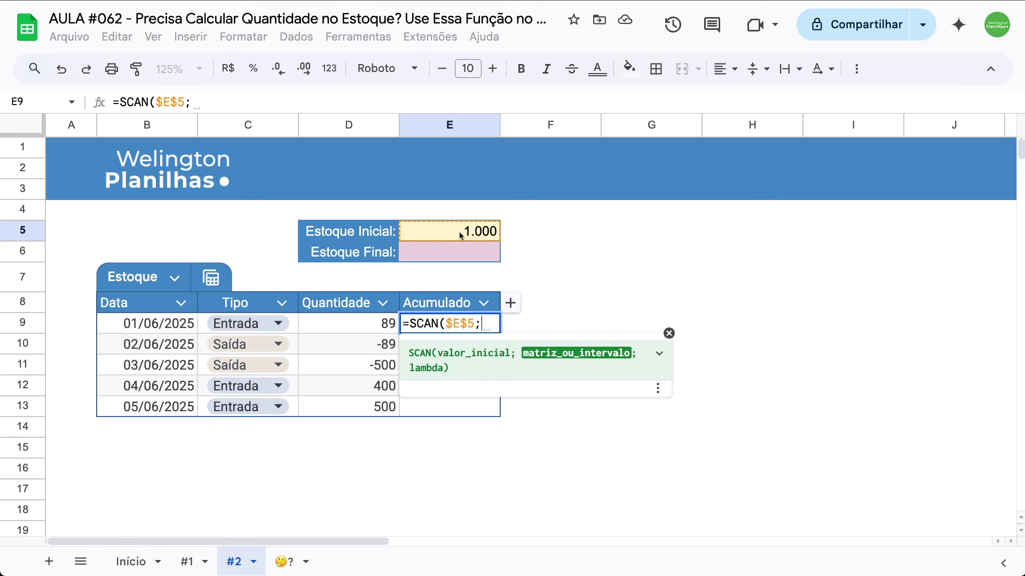
{"action": "left_click_drag", "start_coordinate": [356, 326], "coordinate": [357, 410]}
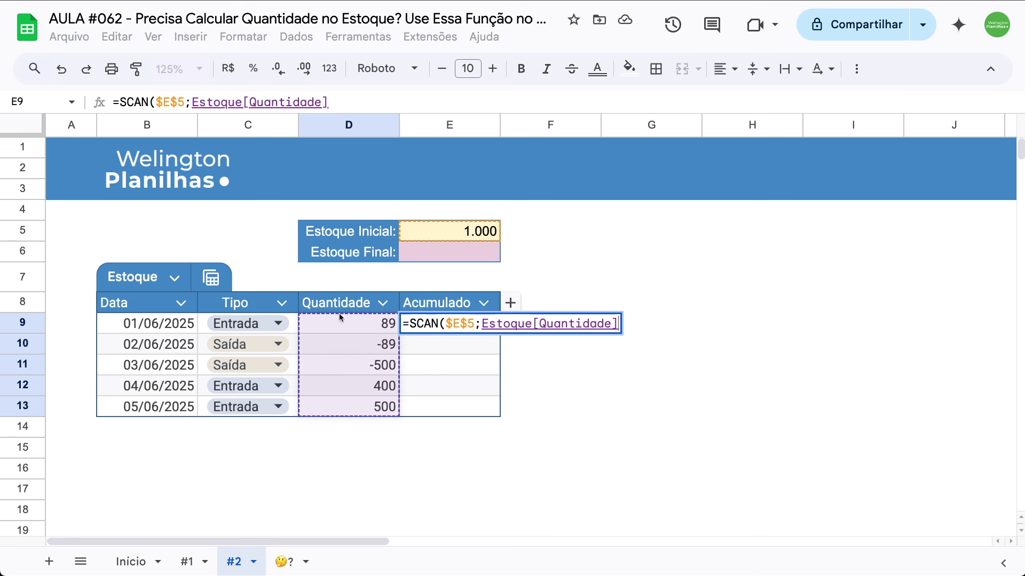
Step: Add a LAMBDA as the third argument in E9 with the parameters EstoqueInicial and EstoqueAtual
{"action": "type", "text": "; "}
{"action": "type", "text": "lam"}
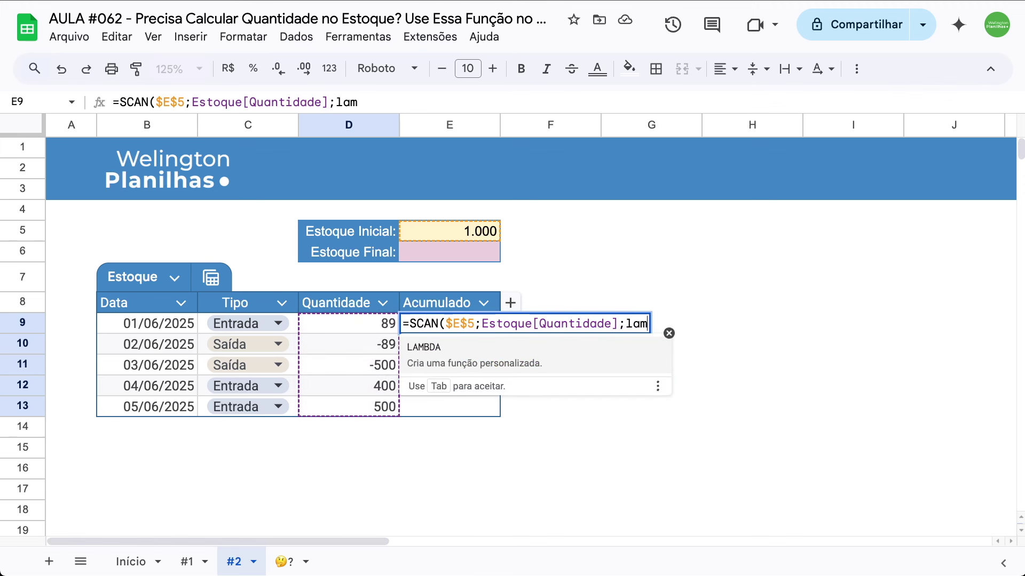
{"action": "key", "text": "Tab"}
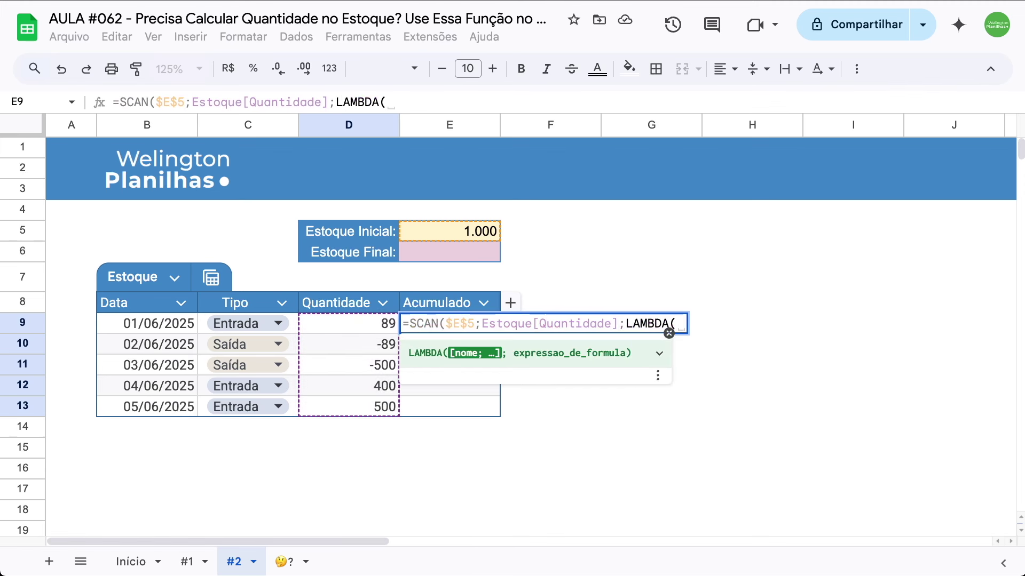
{"action": "type", "text": "EstoqueI"}
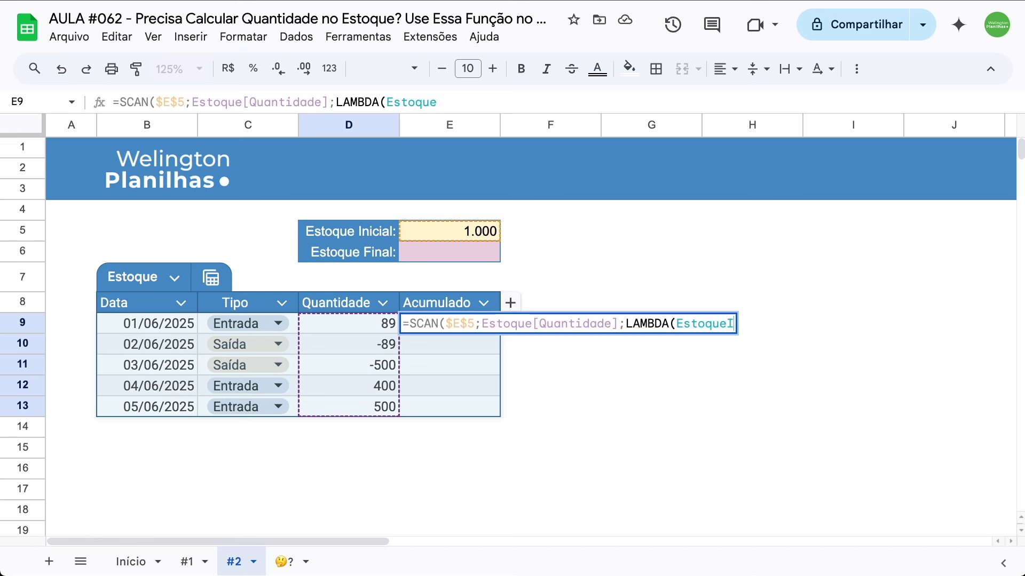
{"action": "type", "text": "nicial;"}
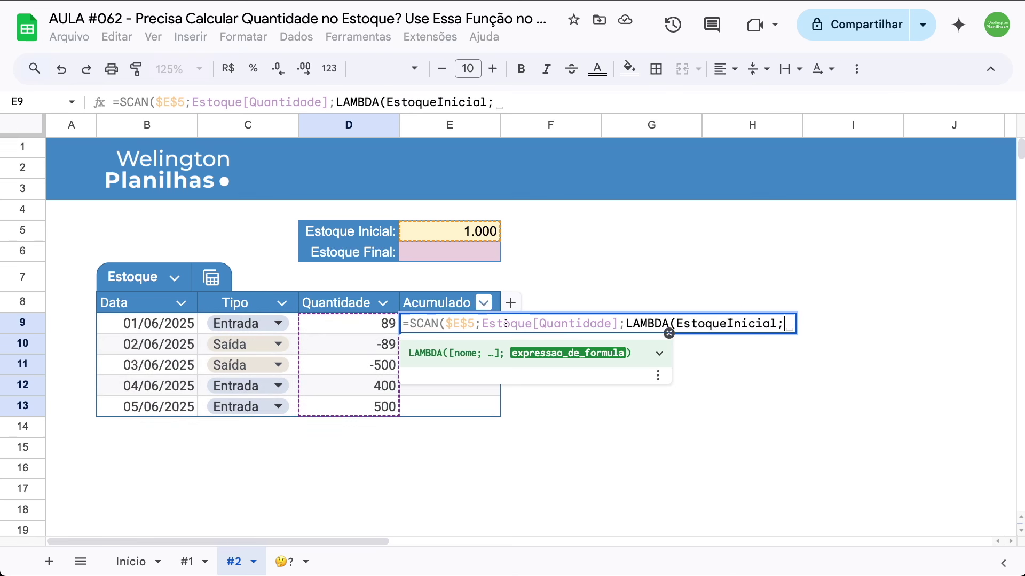
{"action": "type", "text": "EstoqueA"}
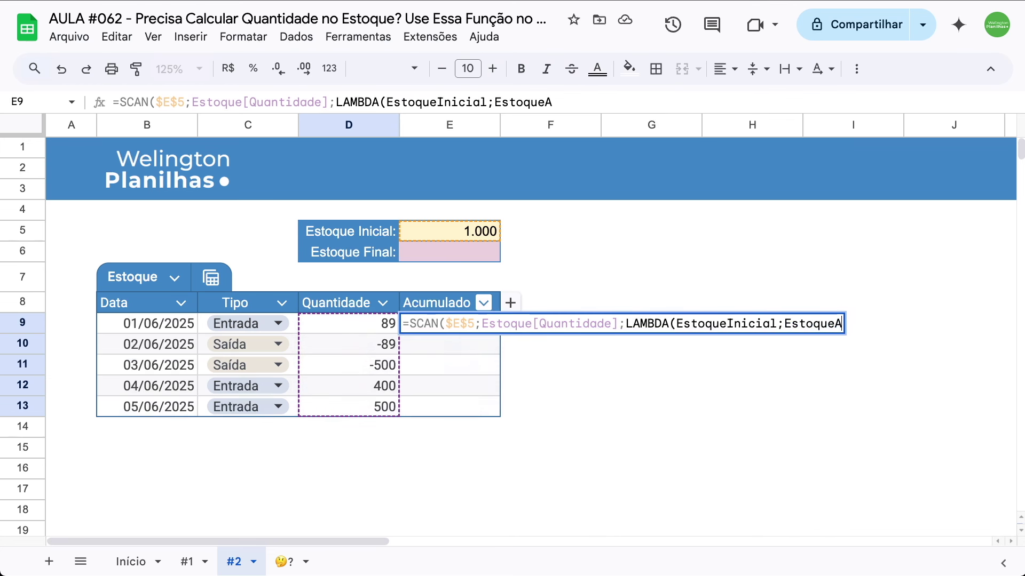
{"action": "type", "text": "tual"}
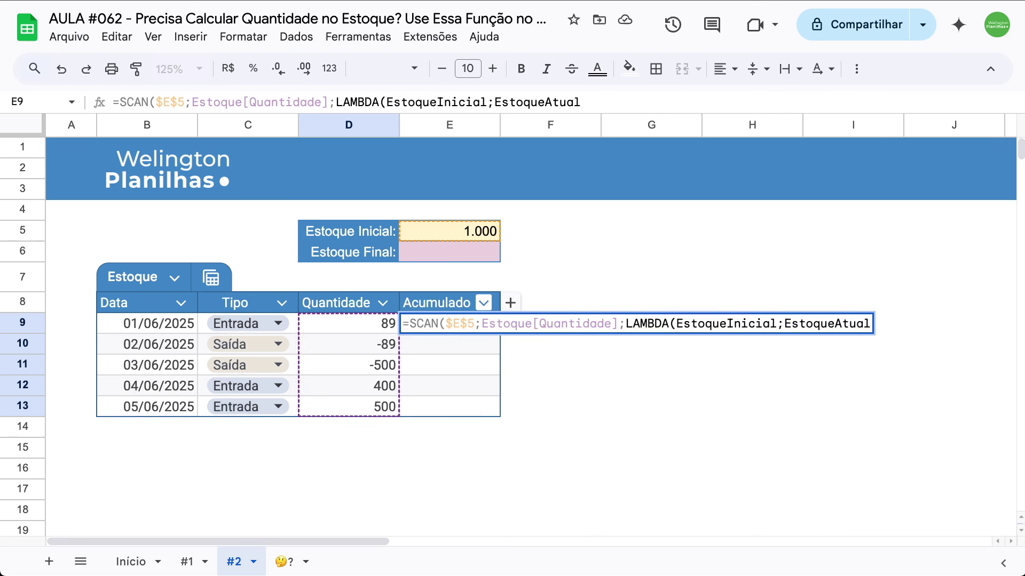
Step: Put the LAMBDA parameters in E9 on their own indented line, ending with a semicolon and another line break after EstoqueAtual
{"action": "left_click", "coordinate": [678, 323]}
{"action": "key", "text": "alt+Return"}
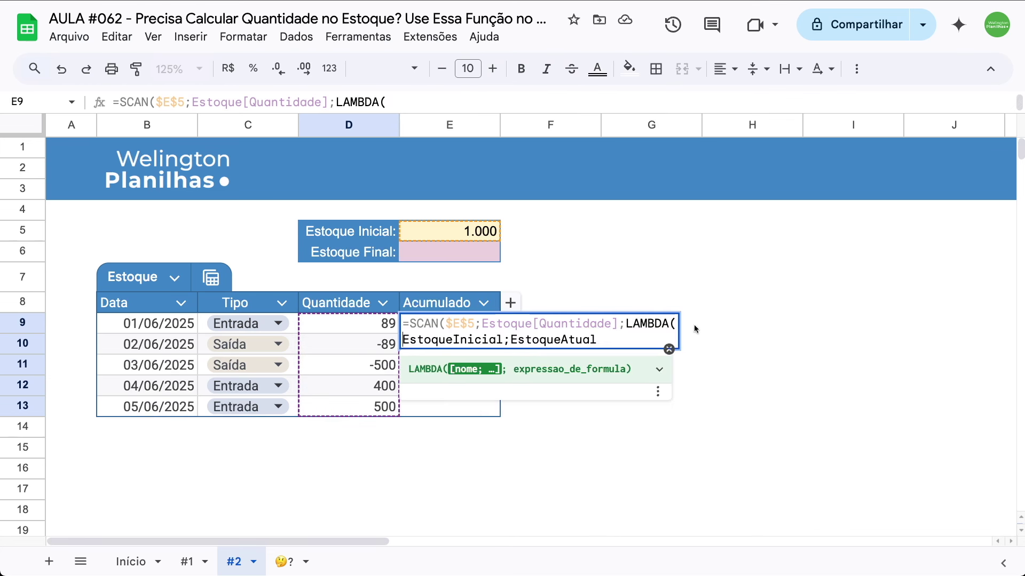
{"action": "left_click", "coordinate": [624, 338]}
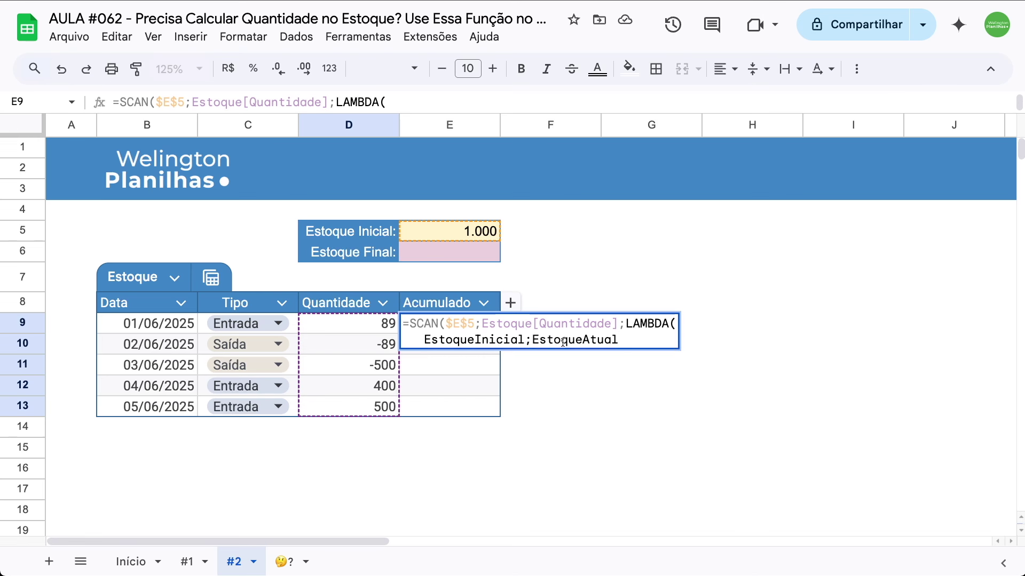
{"action": "type", "text": ";"}
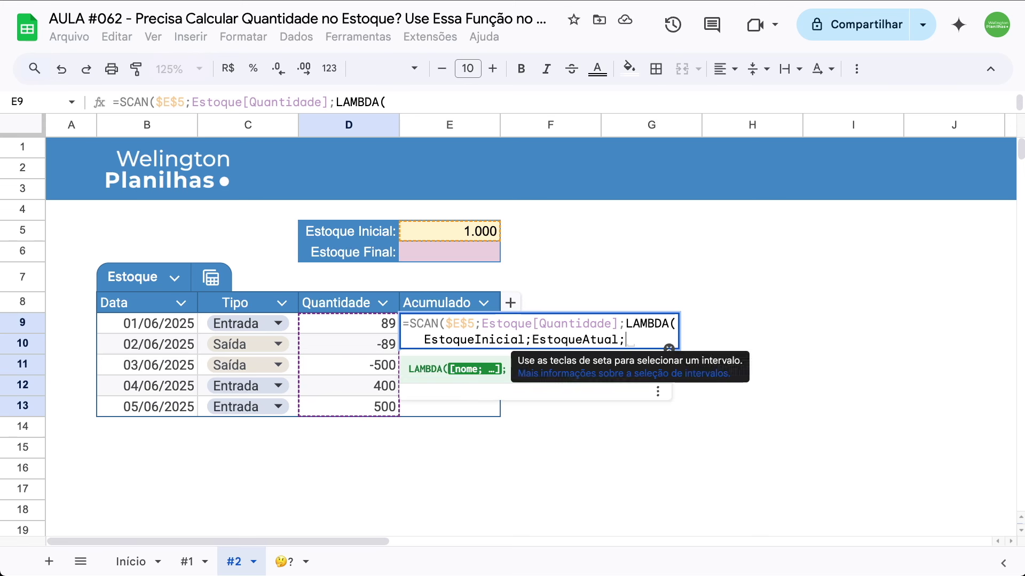
{"action": "key", "text": "alt+Return"}
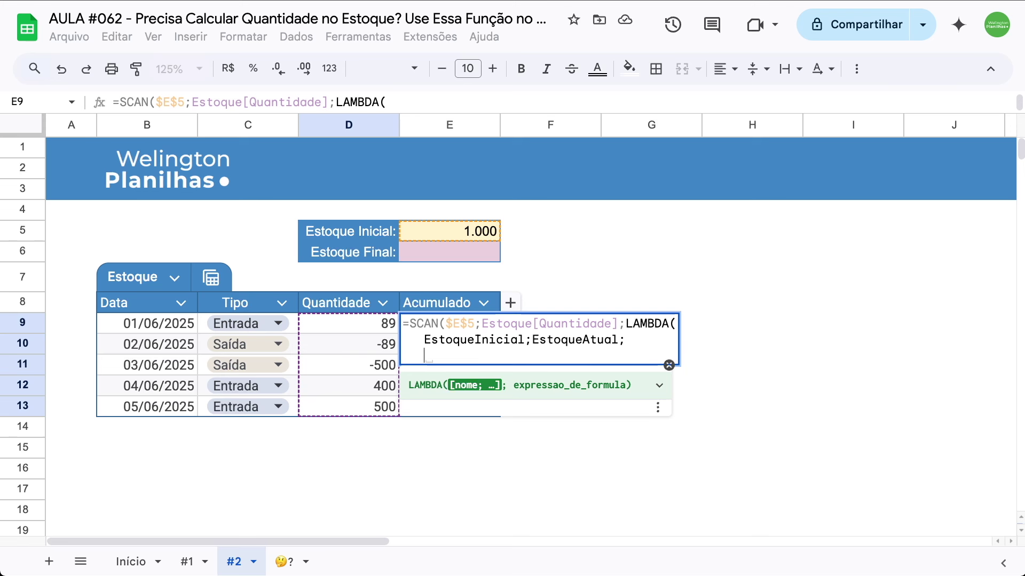
Step: Complete the LAMBDA in E9 with the expression EstoqueInicial+EstoqueAtual, close both functions and commit the formula
{"action": "left_click_drag", "start_coordinate": [427, 342], "coordinate": [522, 342]}
{"action": "key", "text": "ctrl+c"}
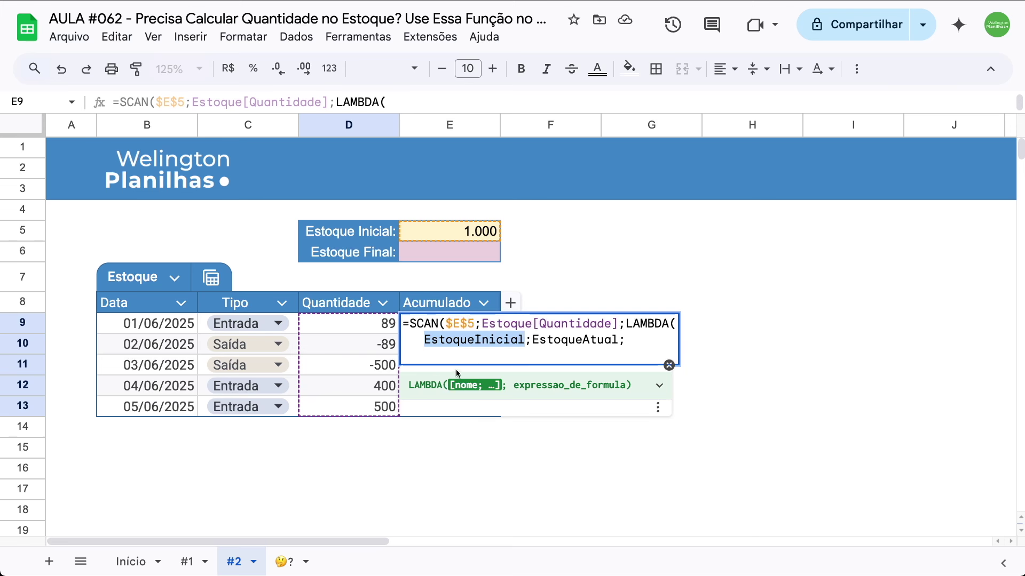
{"action": "left_click", "coordinate": [460, 359]}
{"action": "key", "text": "ctrl+v"}
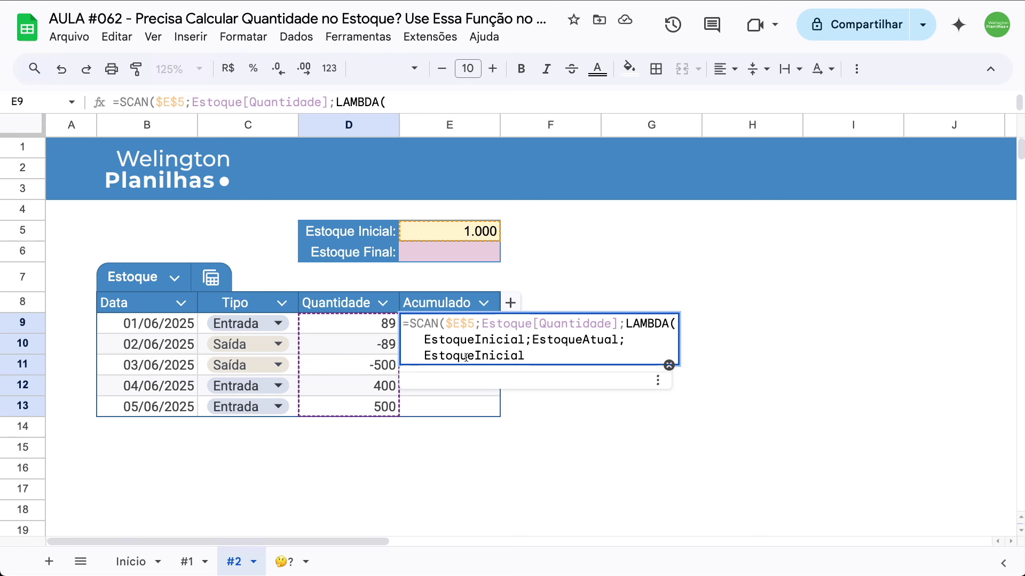
{"action": "type", "text": "+"}
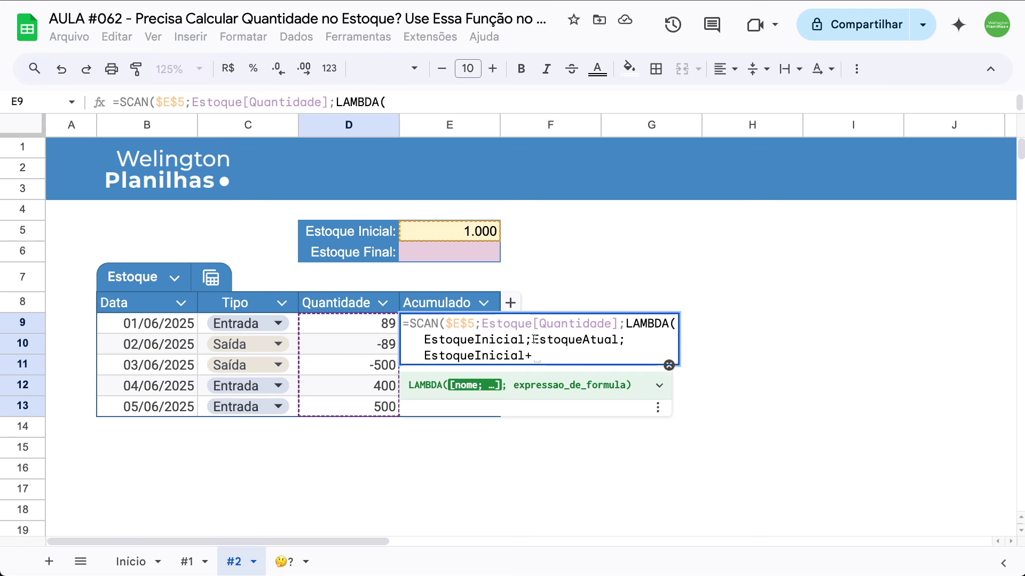
{"action": "left_click_drag", "start_coordinate": [533, 339], "coordinate": [617, 339]}
{"action": "key", "text": "ctrl+c"}
{"action": "left_click", "coordinate": [550, 356]}
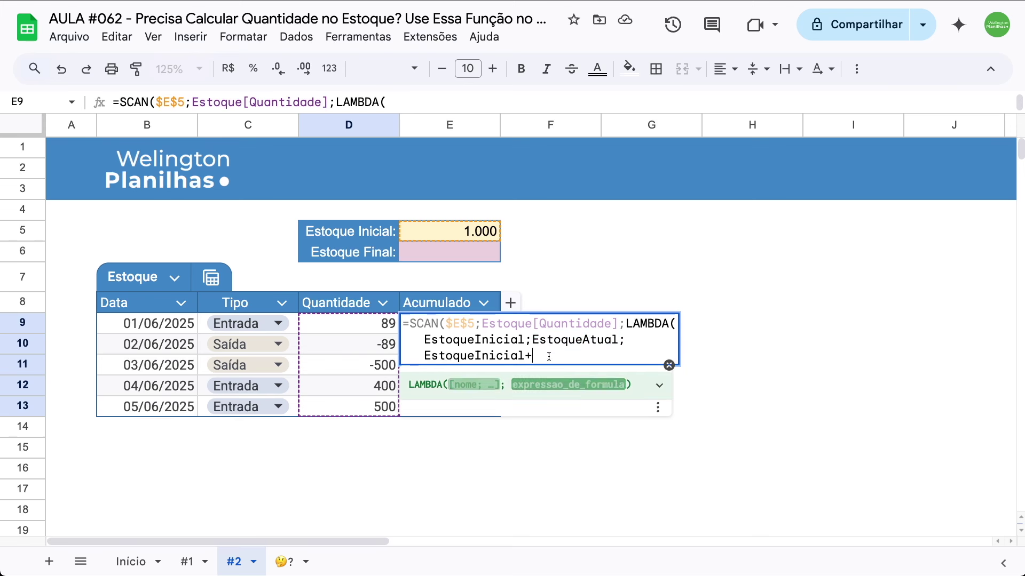
{"action": "key", "text": "ctrl+v"}
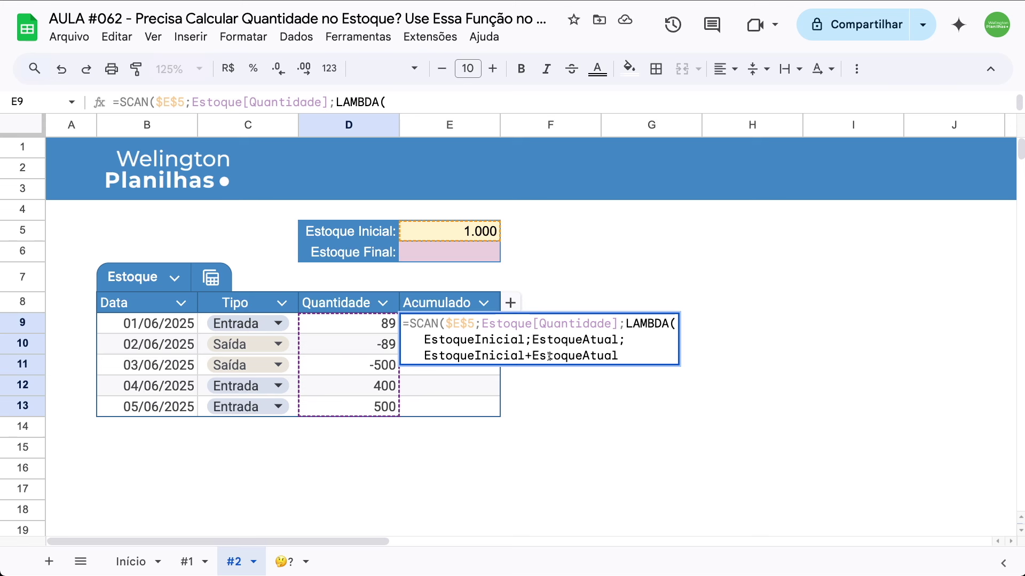
{"action": "type", "text": ")"}
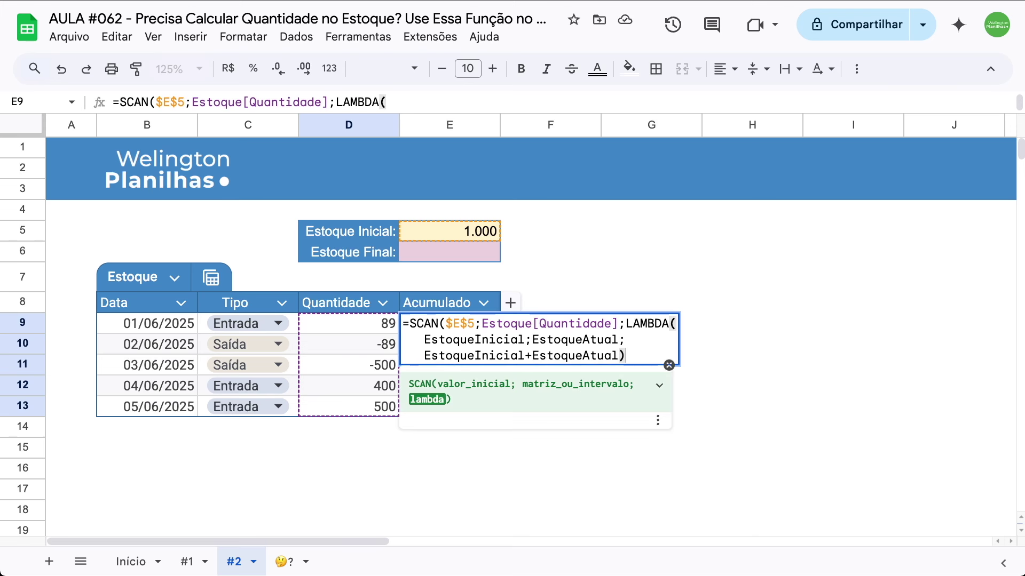
{"action": "type", "text": ")"}
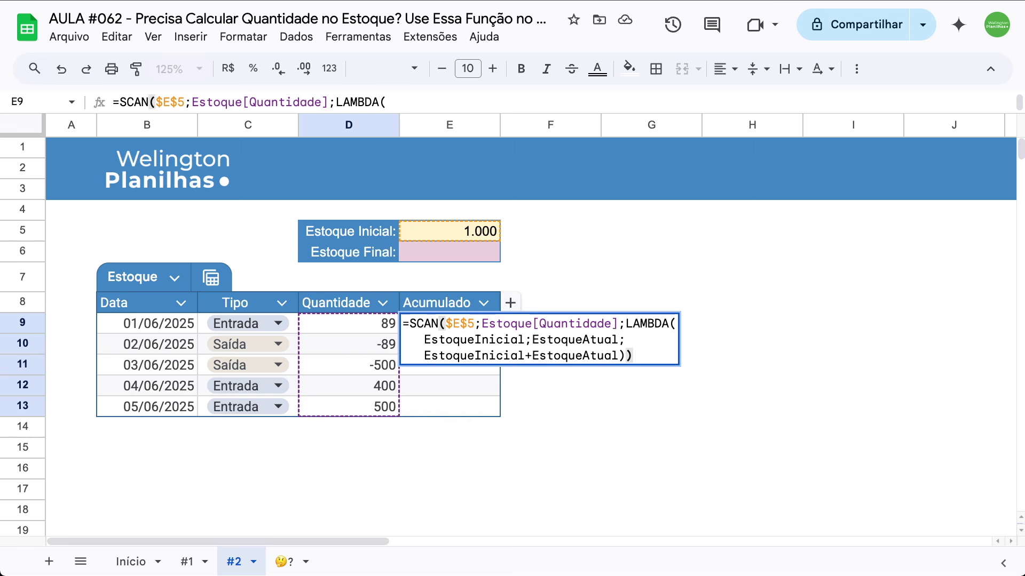
{"action": "key", "text": "Return"}
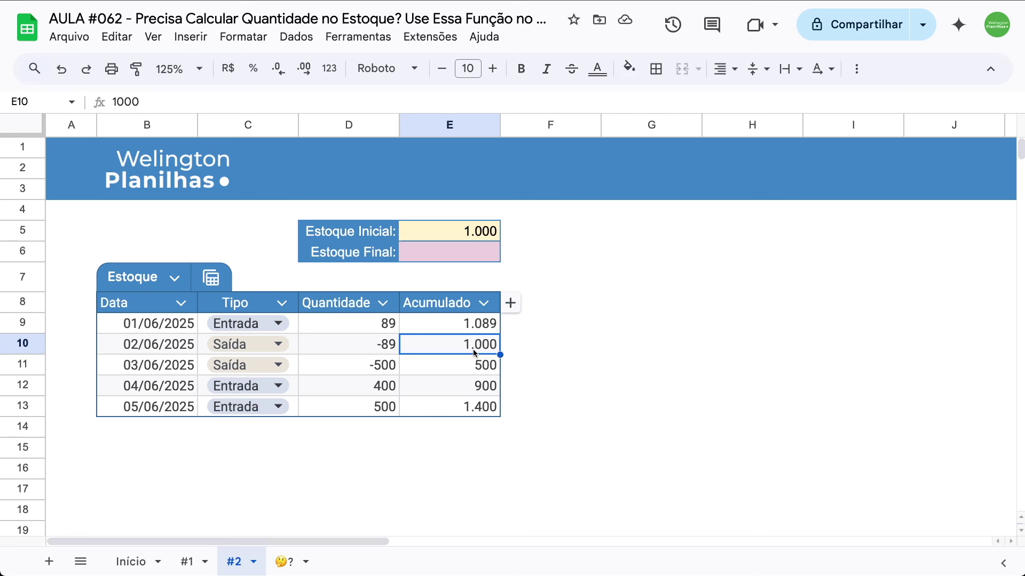
Step: Extend the dates to 06/06/2025 in row 14 of the Estoque table and enter a Quantidade of -400 there
{"action": "left_click", "coordinate": [459, 412]}
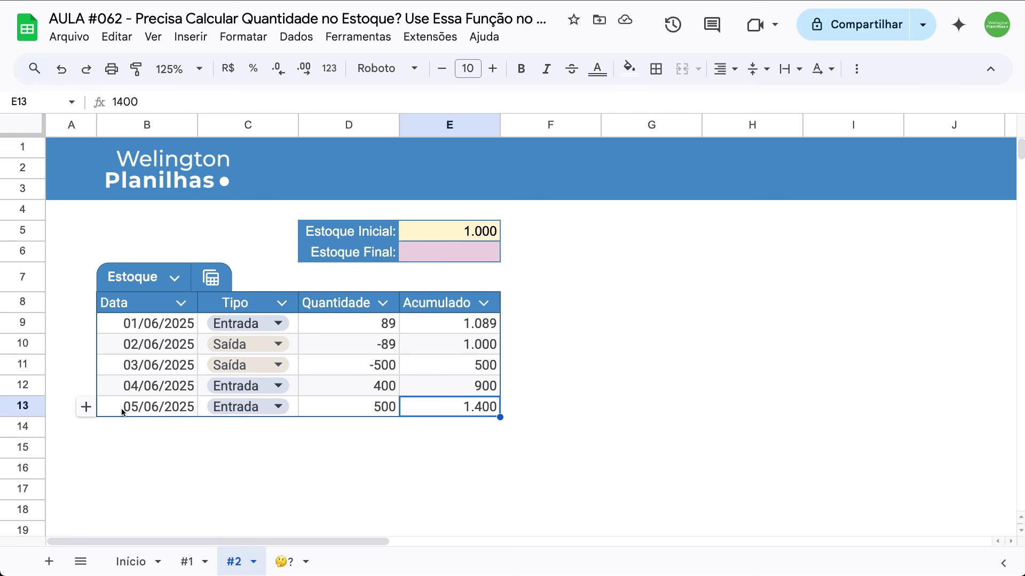
{"action": "left_click_drag", "start_coordinate": [153, 390], "coordinate": [196, 431]}
{"action": "left_click", "coordinate": [323, 432]}
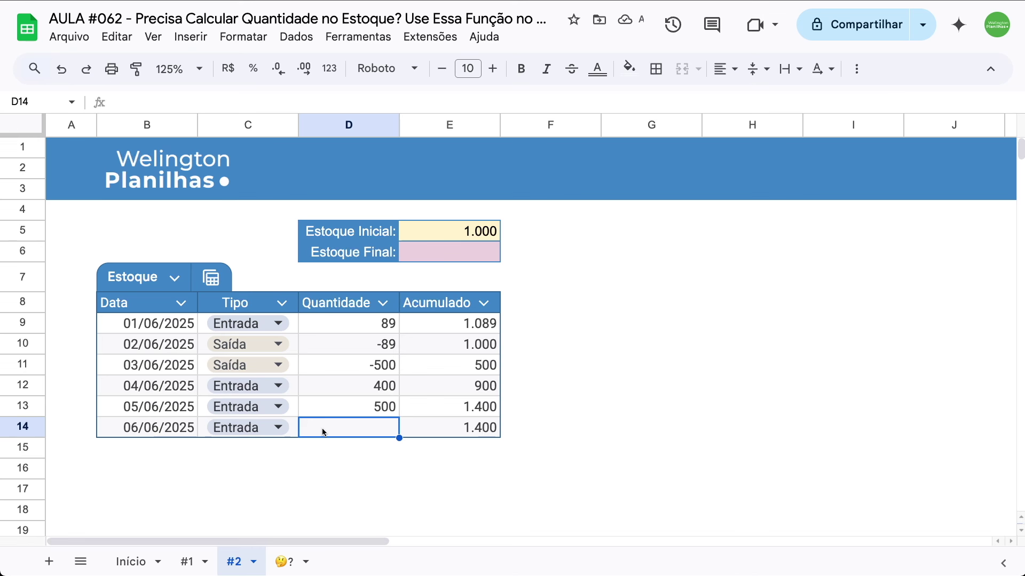
{"action": "type", "text": "-400"}
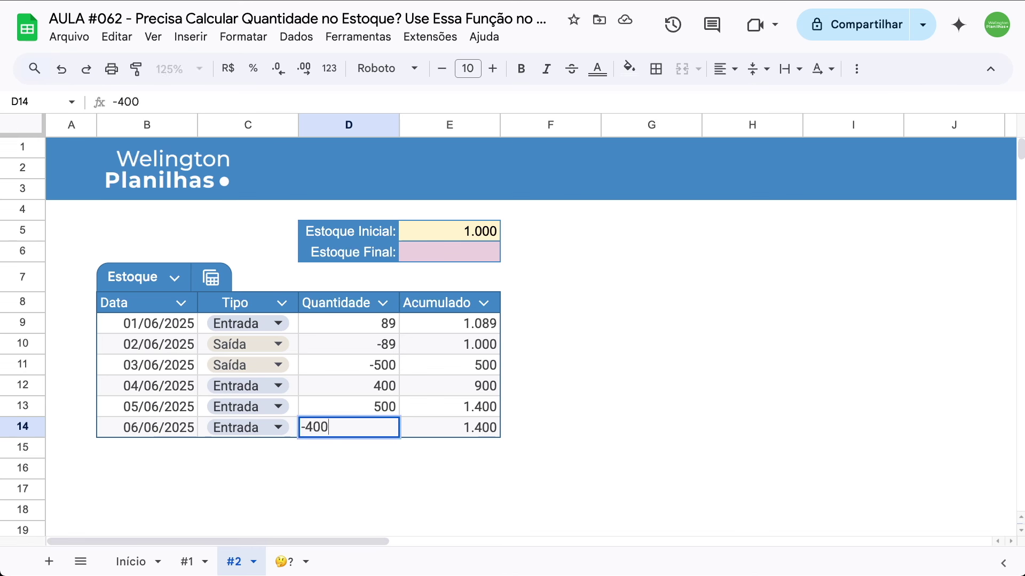
{"action": "key", "text": "Return"}
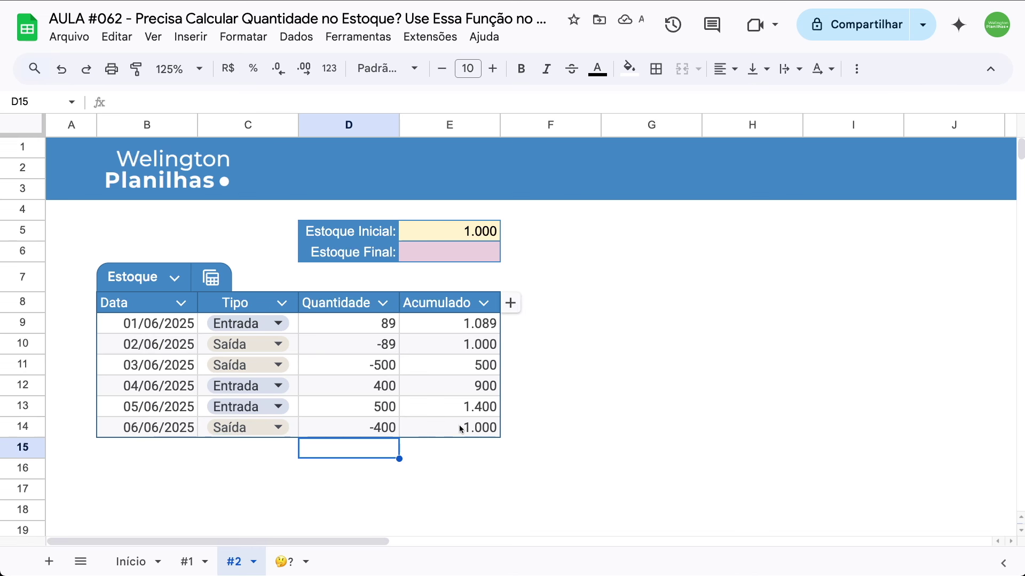
{"action": "left_click", "coordinate": [523, 427]}
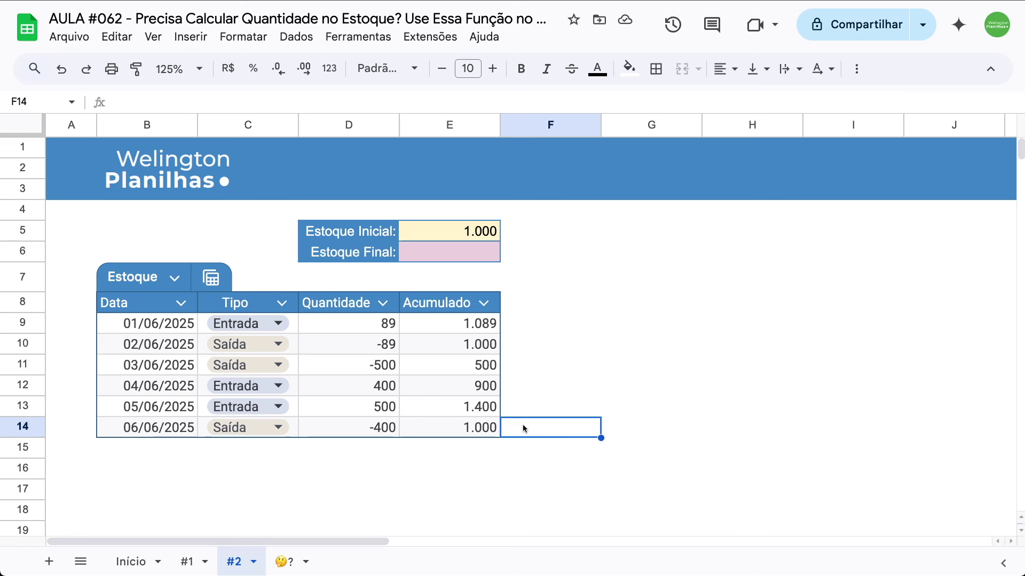
Step: Start a PROCX formula in the Estoque Final cell E6 with MÁXIMO(Estoque[Data]) as the search key
{"action": "left_click", "coordinate": [421, 255]}
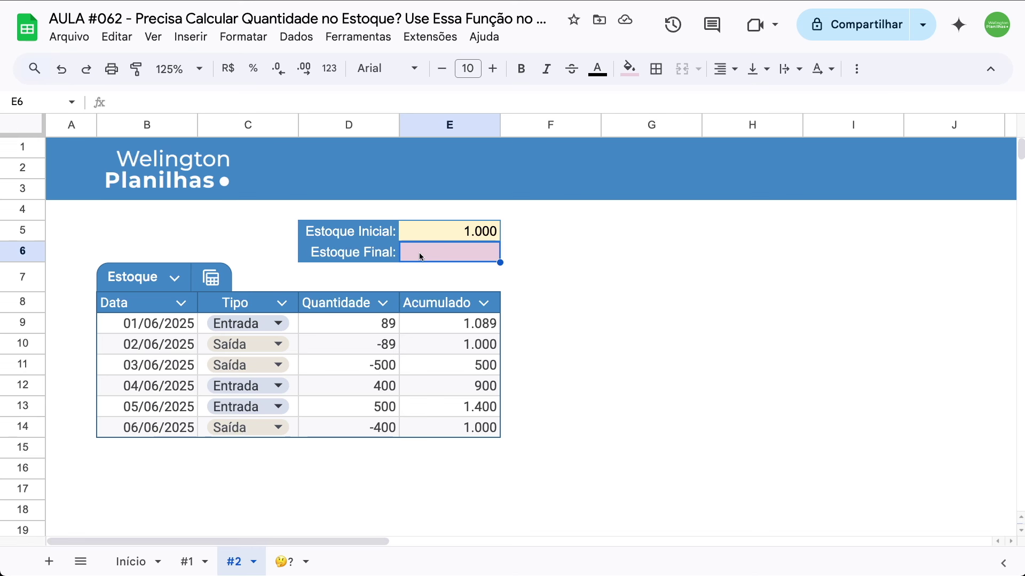
{"action": "type", "text": "="}
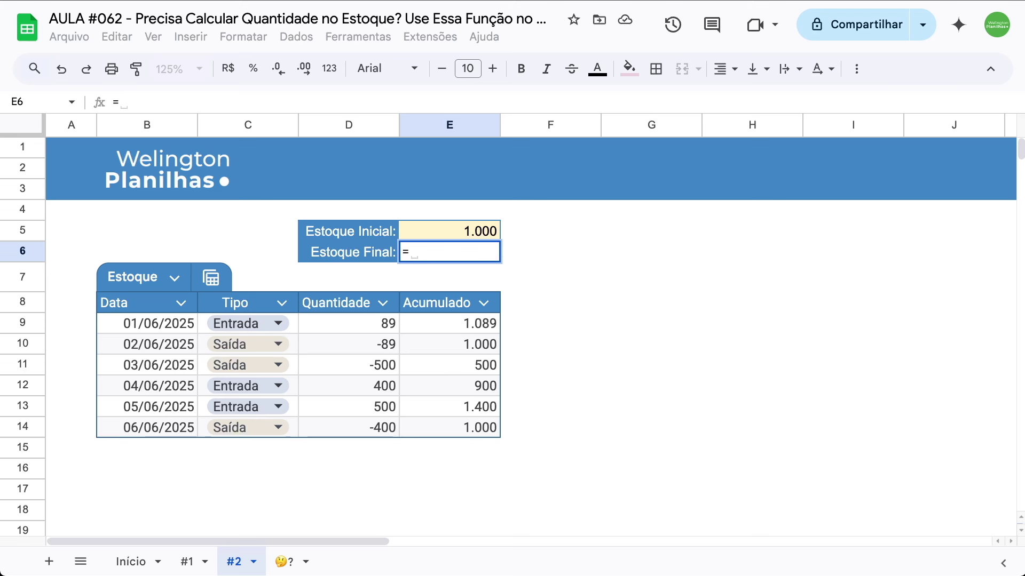
{"action": "type", "text": "PRO"}
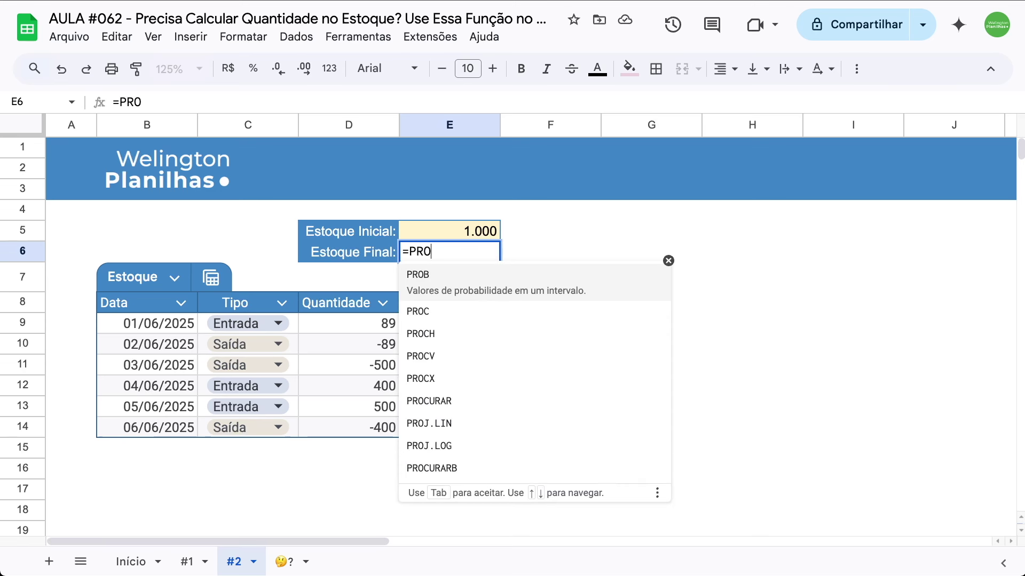
{"action": "type", "text": "CX("}
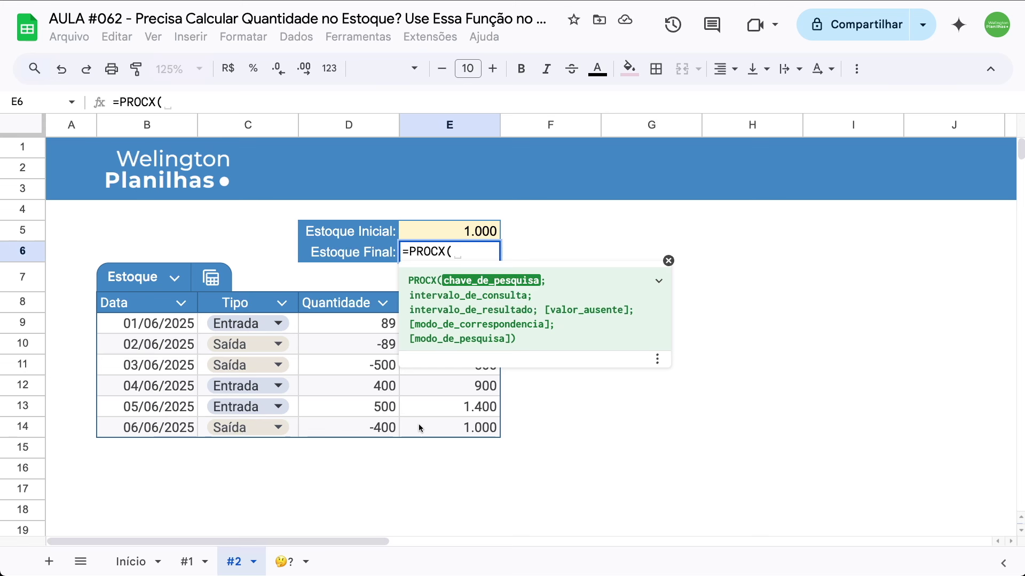
{"action": "type", "text": "máx"}
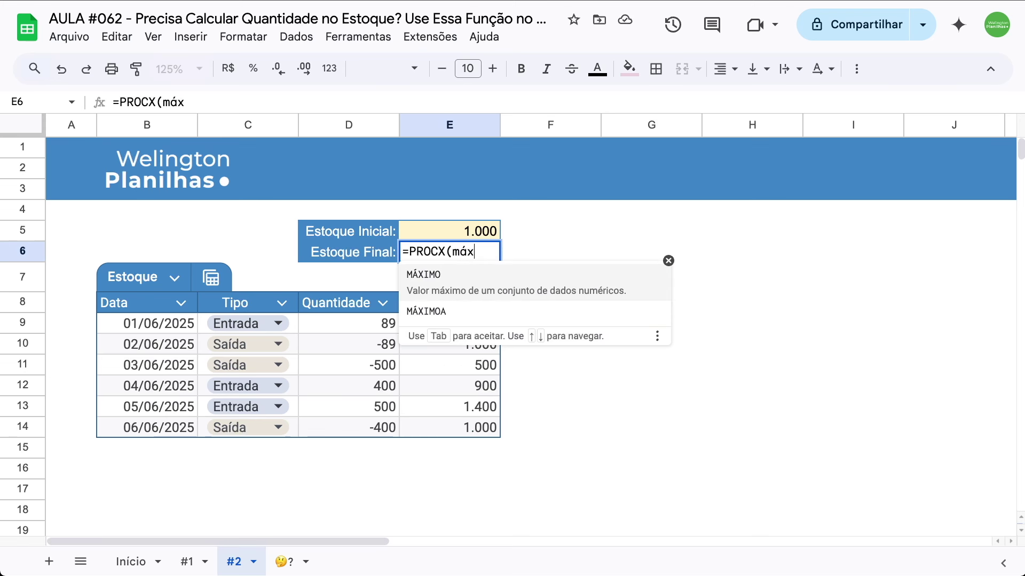
{"action": "key", "text": "Tab"}
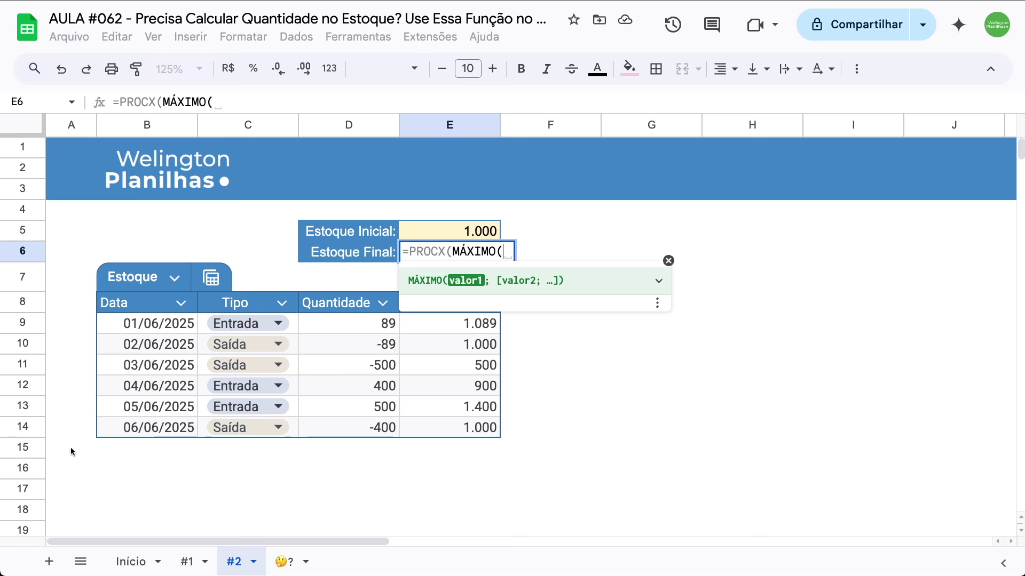
{"action": "left_click_drag", "start_coordinate": [149, 323], "coordinate": [153, 427]}
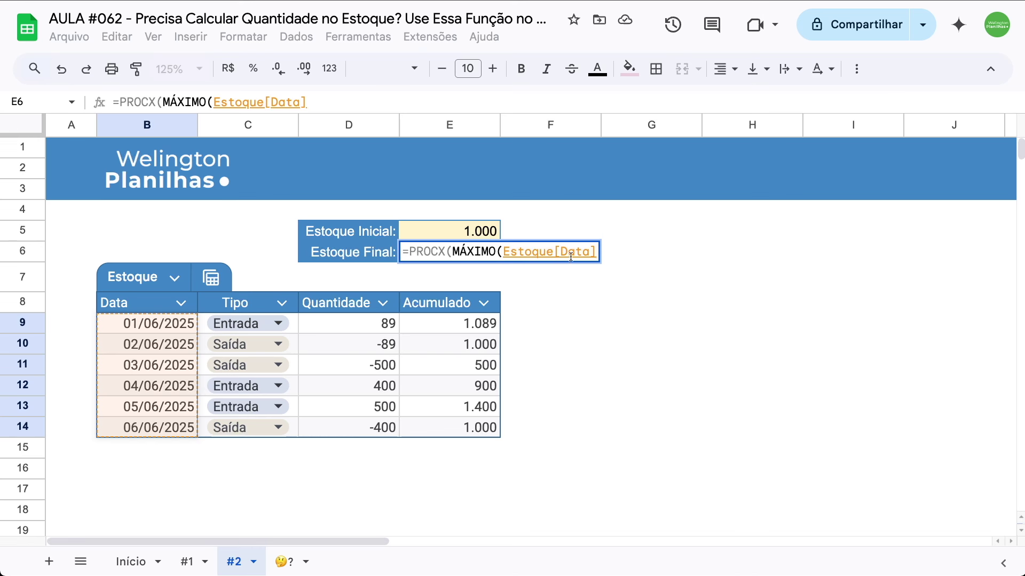
{"action": "type", "text": ")"}
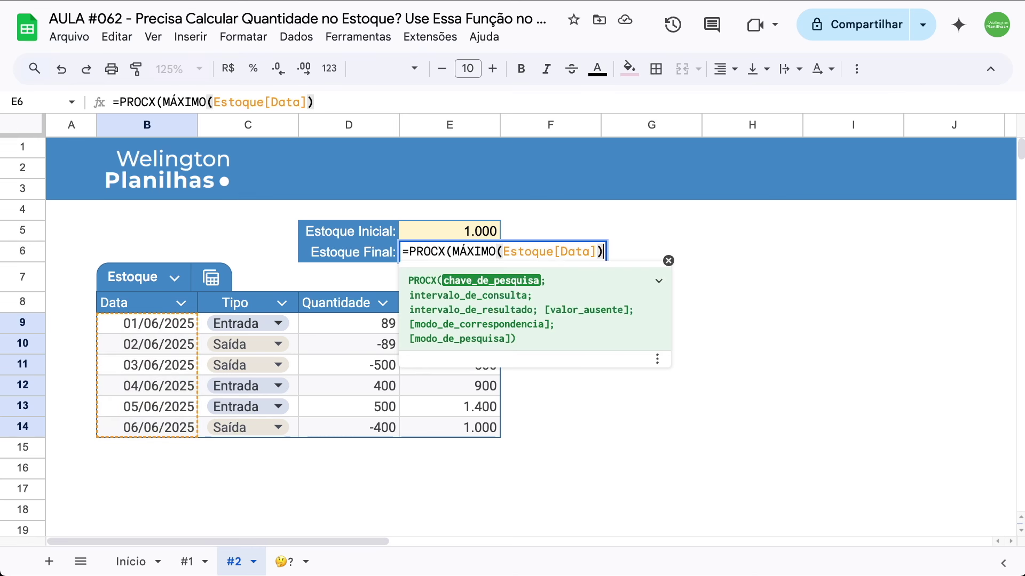
{"action": "type", "text": ";"}
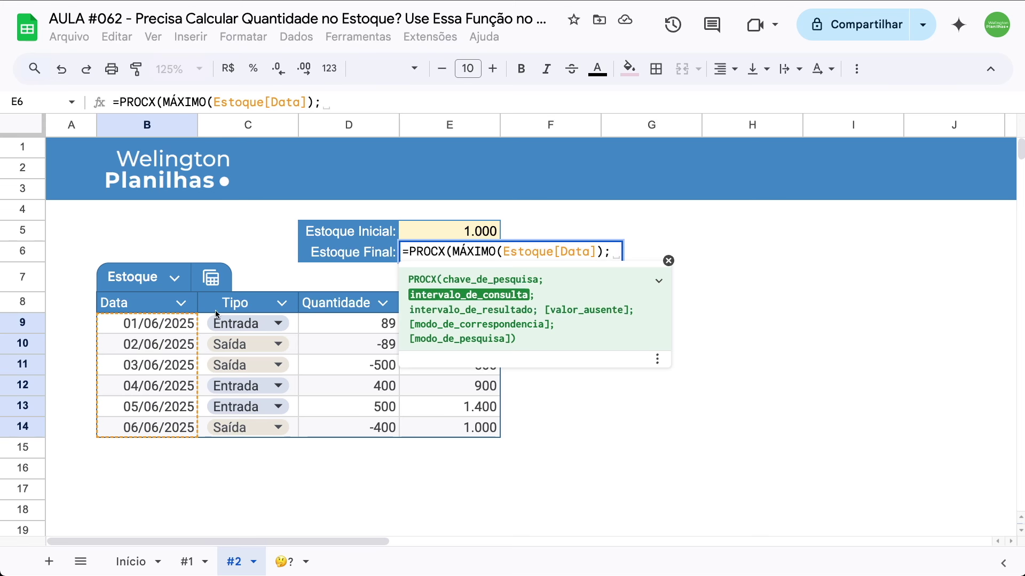
Step: Add Estoque[Data] as the PROCX lookup range in E6 and, on a new line, Estoque[Acumulado] as the result range
{"action": "left_click_drag", "start_coordinate": [175, 326], "coordinate": [180, 425]}
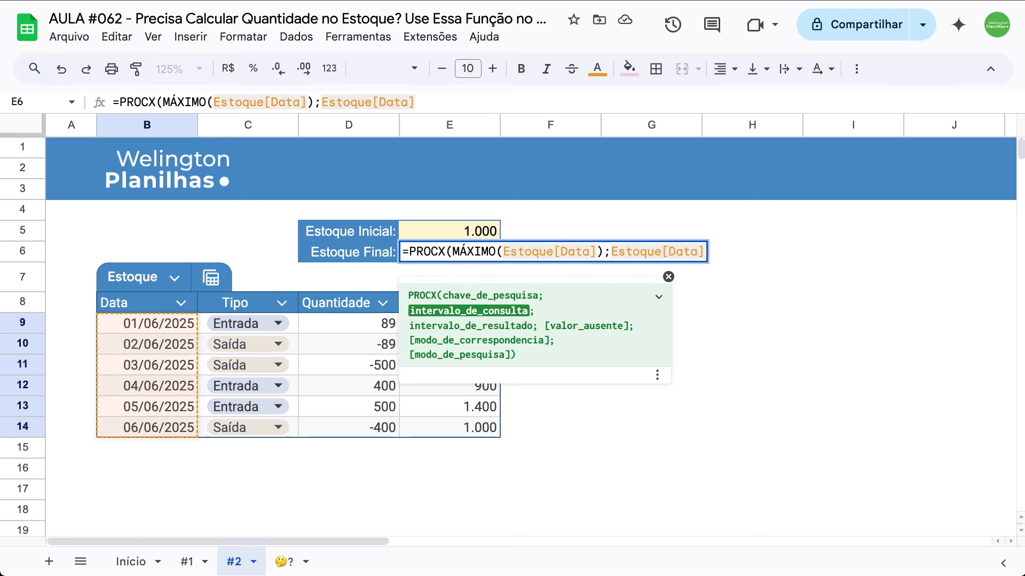
{"action": "type", "text": ";"}
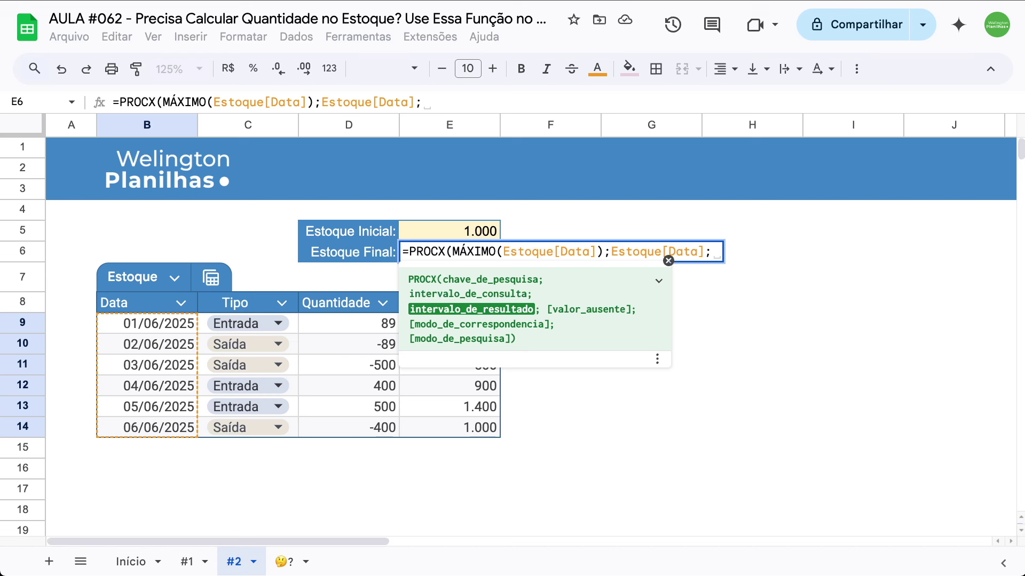
{"action": "key", "text": "alt+Return"}
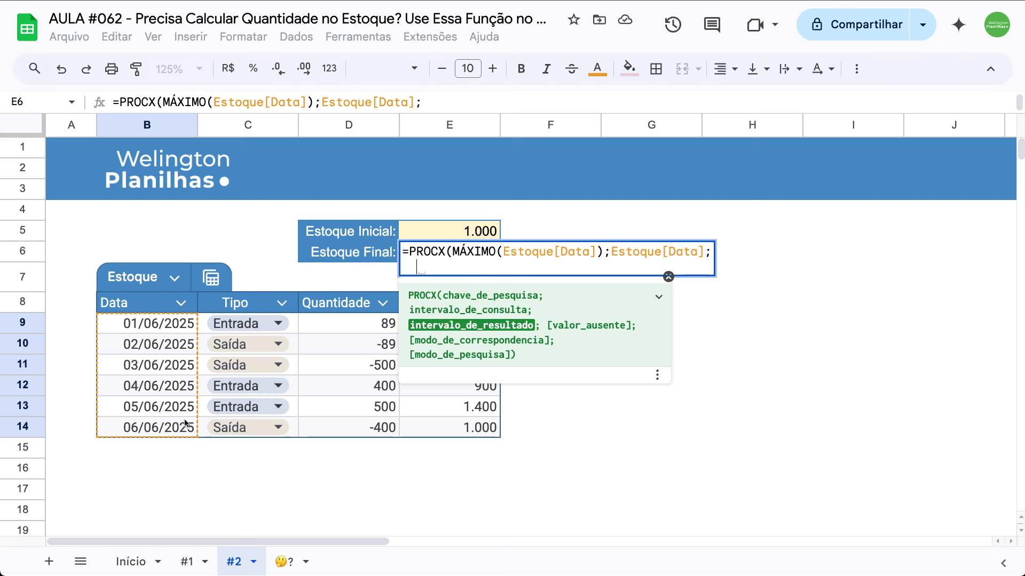
{"action": "scroll", "coordinate": [300, 362], "scroll_direction": "right", "scroll_amount": 3}
{"action": "scroll", "coordinate": [299, 357], "scroll_direction": "right", "scroll_amount": 1}
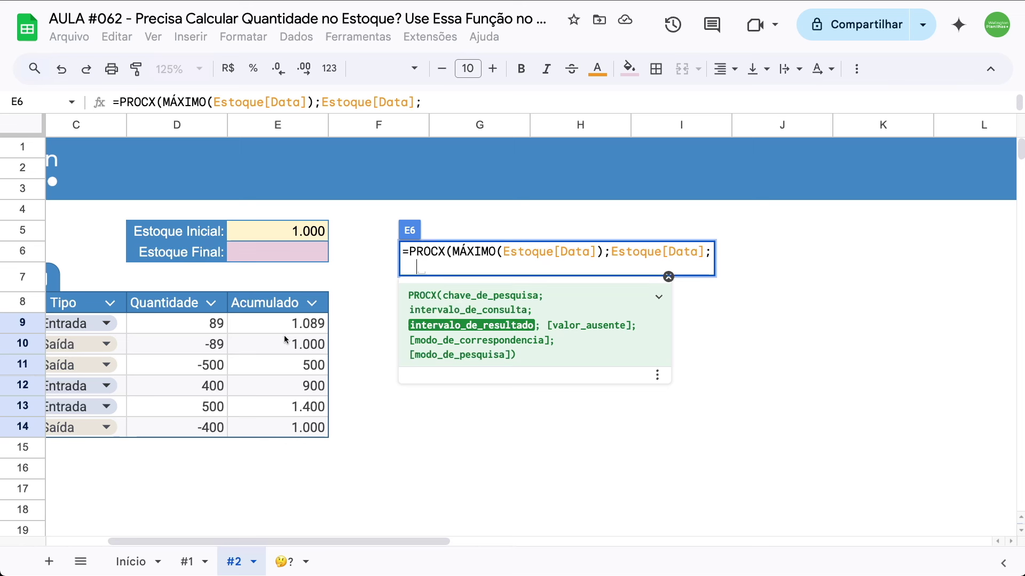
{"action": "left_click_drag", "start_coordinate": [283, 318], "coordinate": [283, 426]}
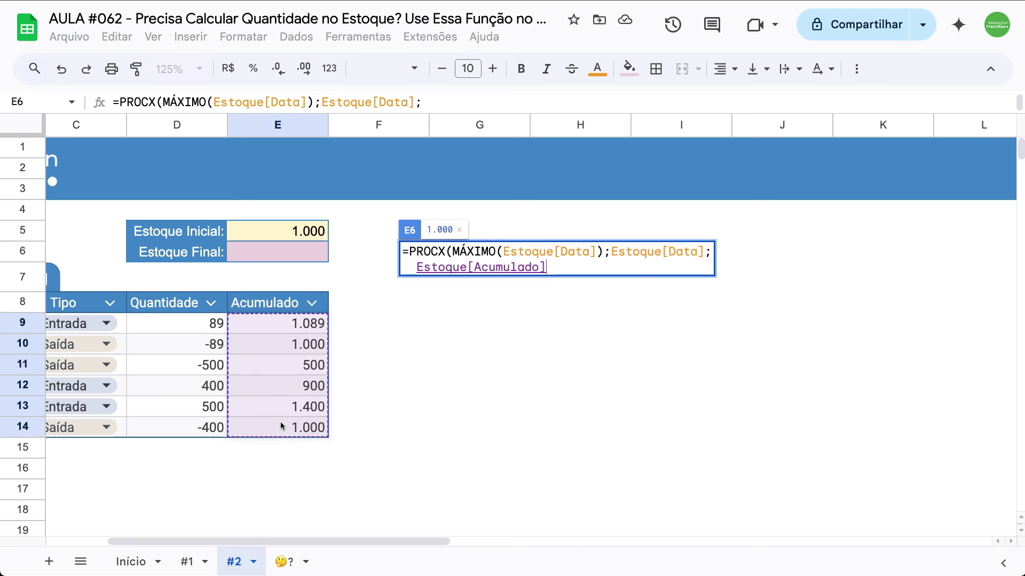
{"action": "scroll", "coordinate": [287, 391], "scroll_direction": "left", "scroll_amount": 4}
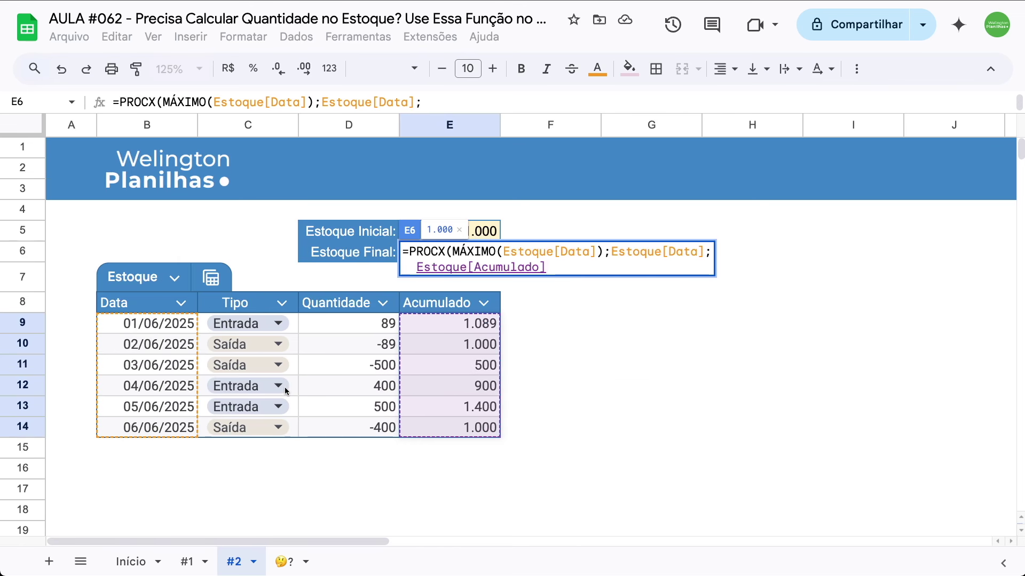
Step: Leave the missing-value argument in E6 empty, set the match mode to 0, close PROCX and commit the formula
{"action": "type", "text": ";"}
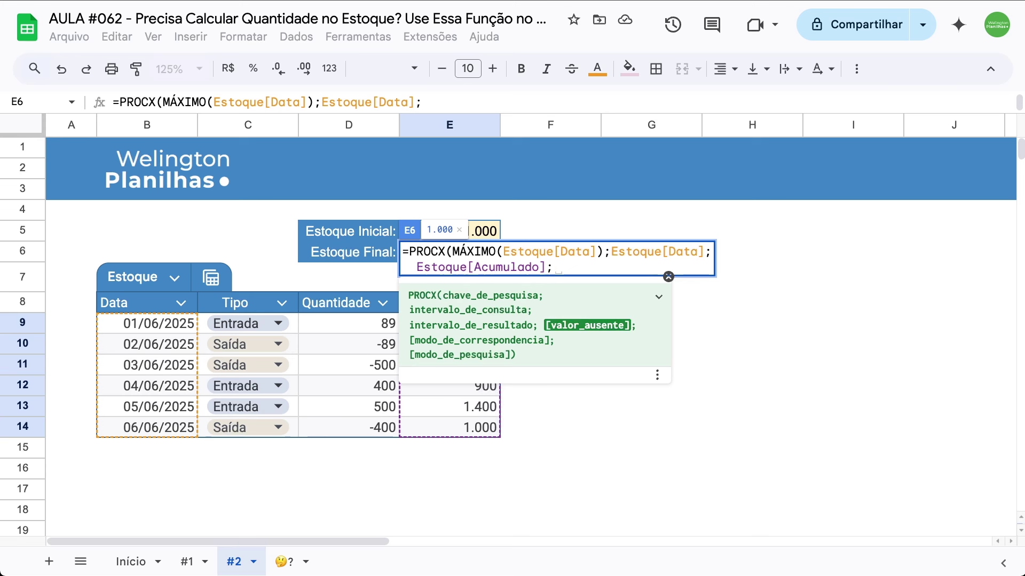
{"action": "type", "text": ";0"}
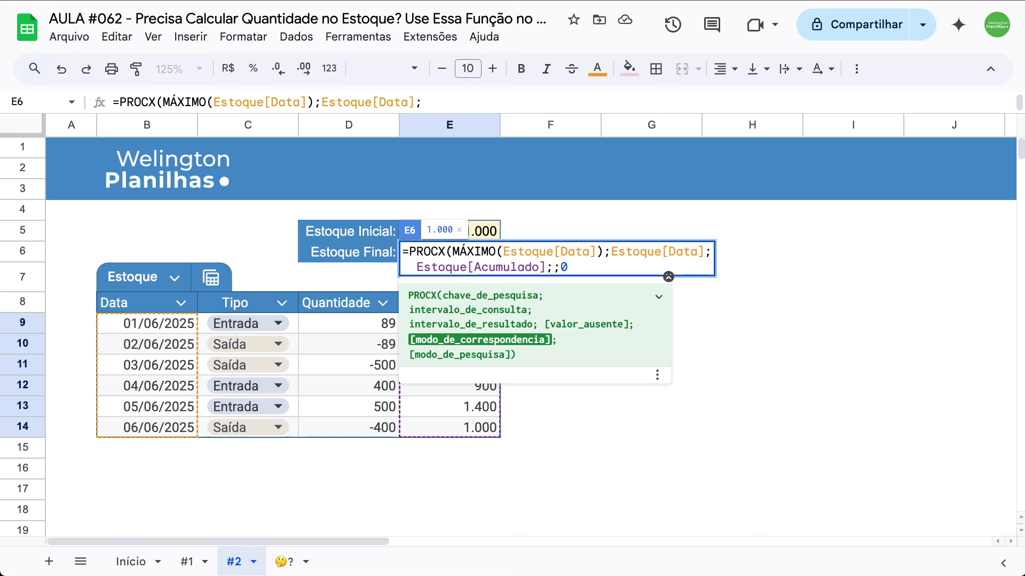
{"action": "type", "text": ")"}
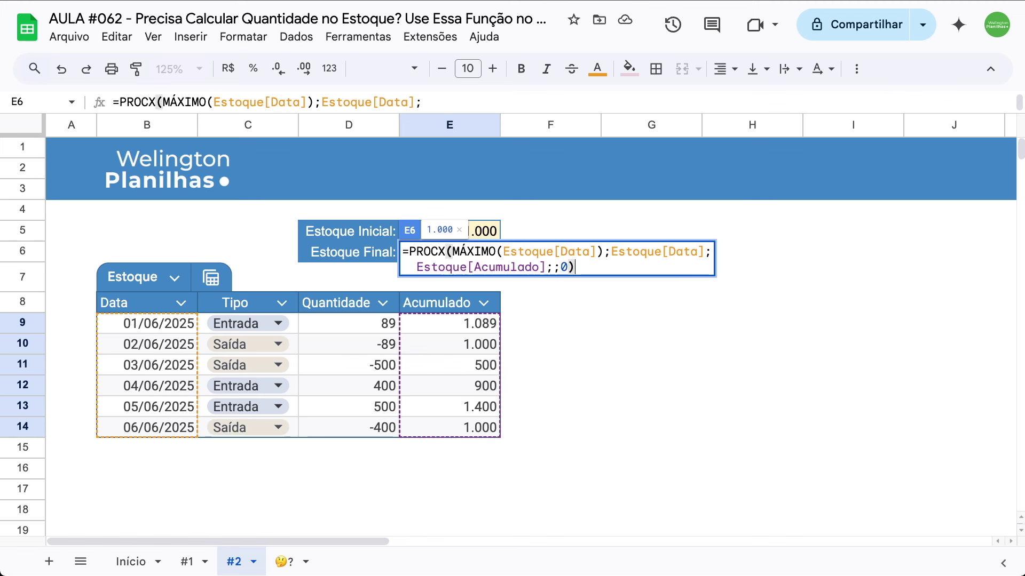
{"action": "key", "text": "Return"}
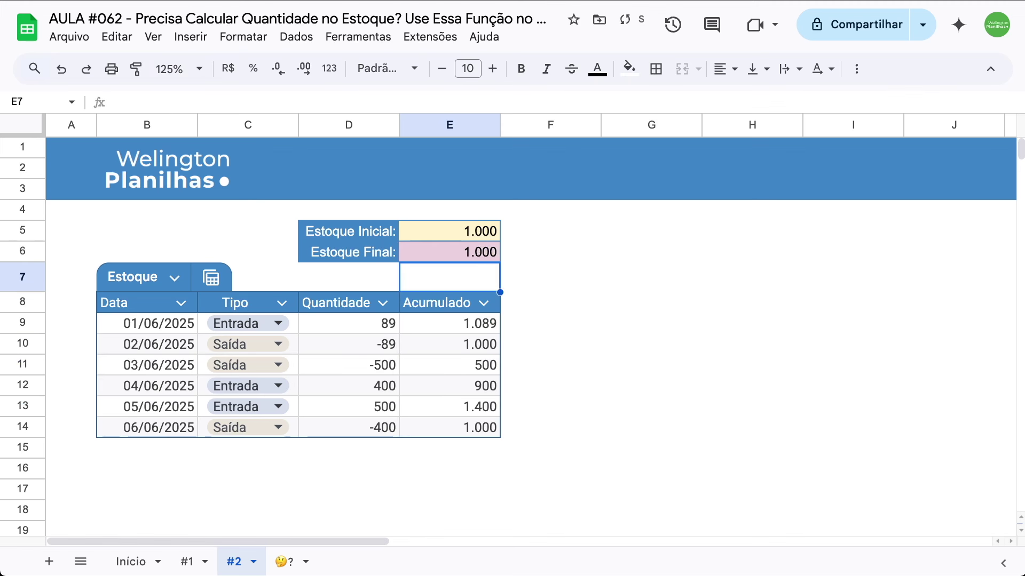
{"action": "left_click", "coordinate": [423, 250]}
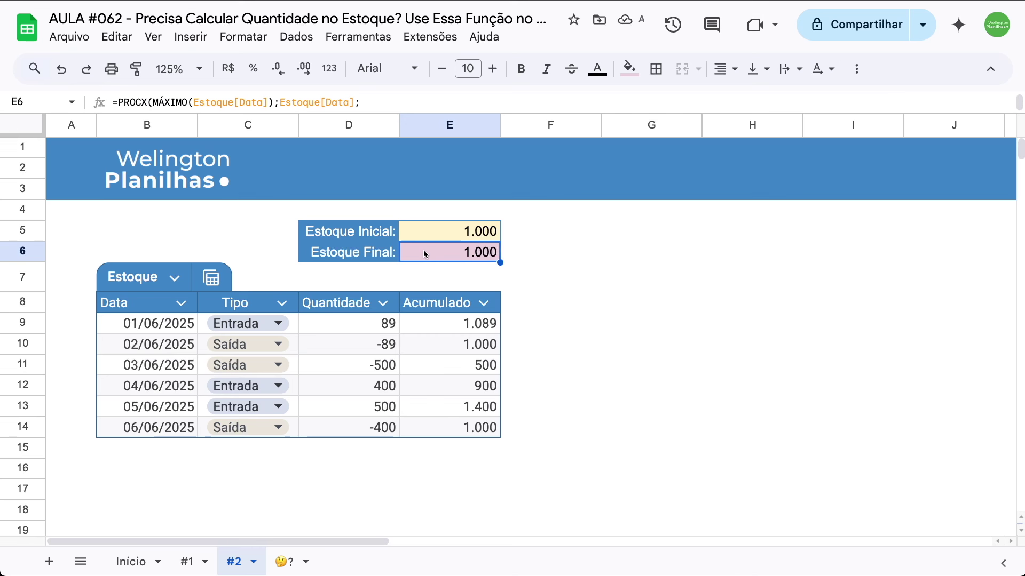
Step: Set the Quantidade for 06/06/2025 in D14 of the Estoque table to 200
{"action": "left_click", "coordinate": [367, 442]}
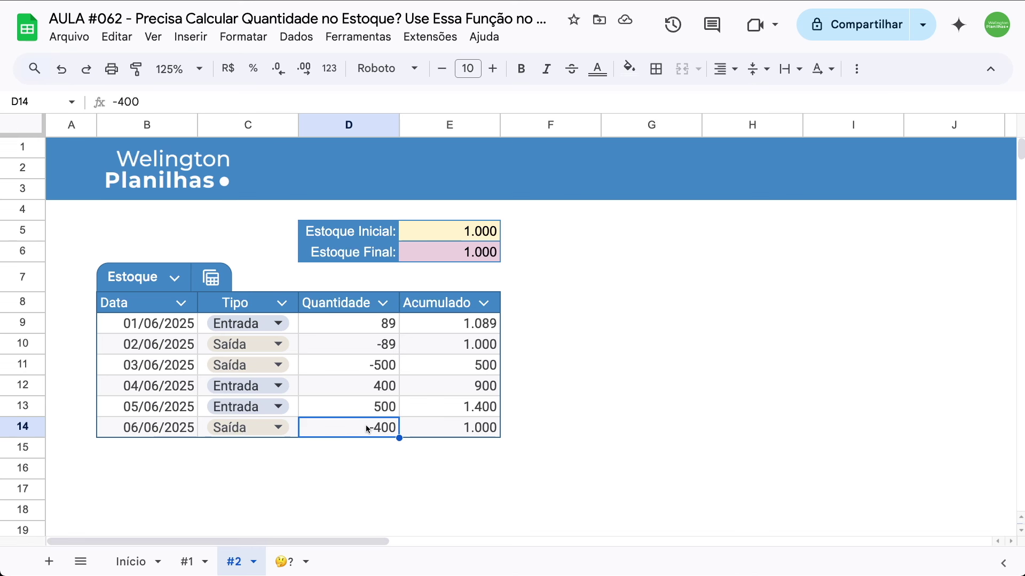
{"action": "type", "text": "200"}
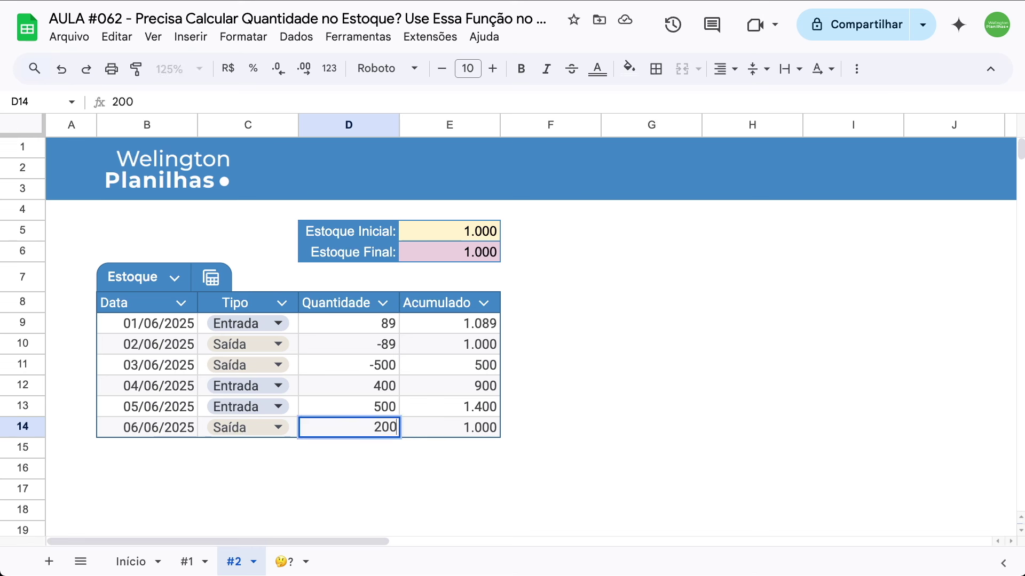
{"action": "key", "text": "Return"}
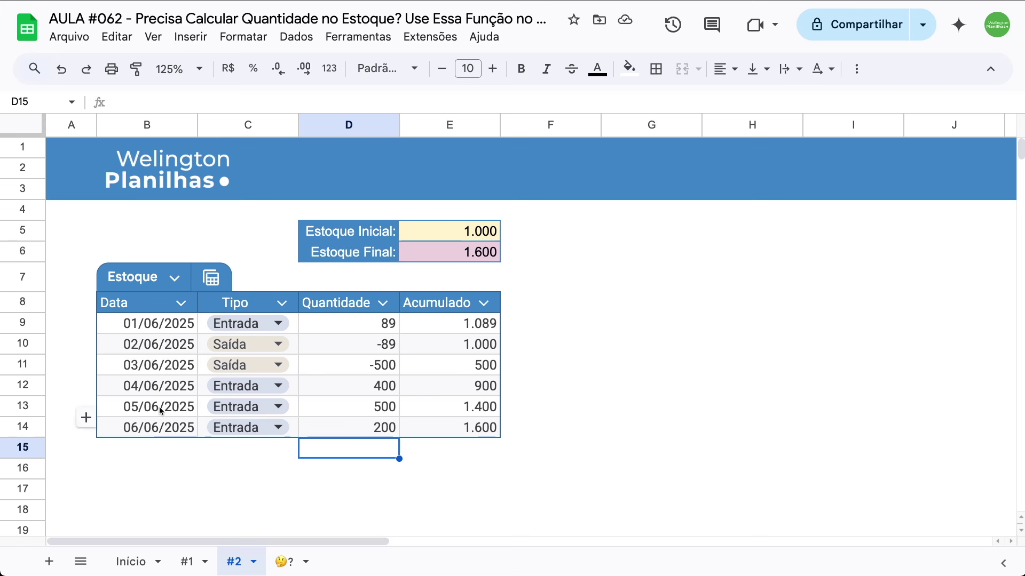
Step: Extend the dates to 07/06/2025 in row 15 of the Estoque table and enter a Quantidade of -800 there
{"action": "left_click_drag", "start_coordinate": [159, 407], "coordinate": [198, 455]}
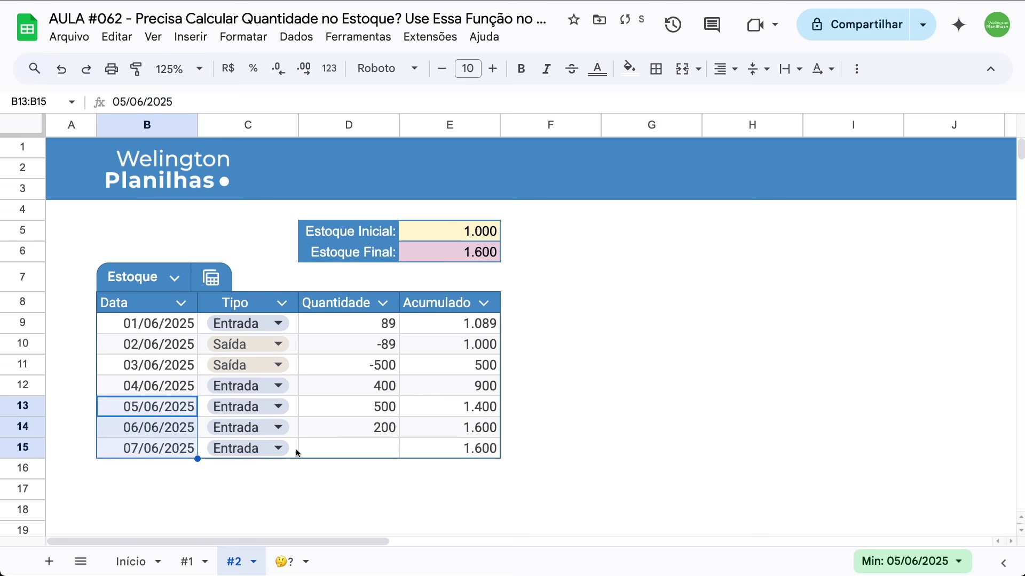
{"action": "left_click", "coordinate": [352, 453]}
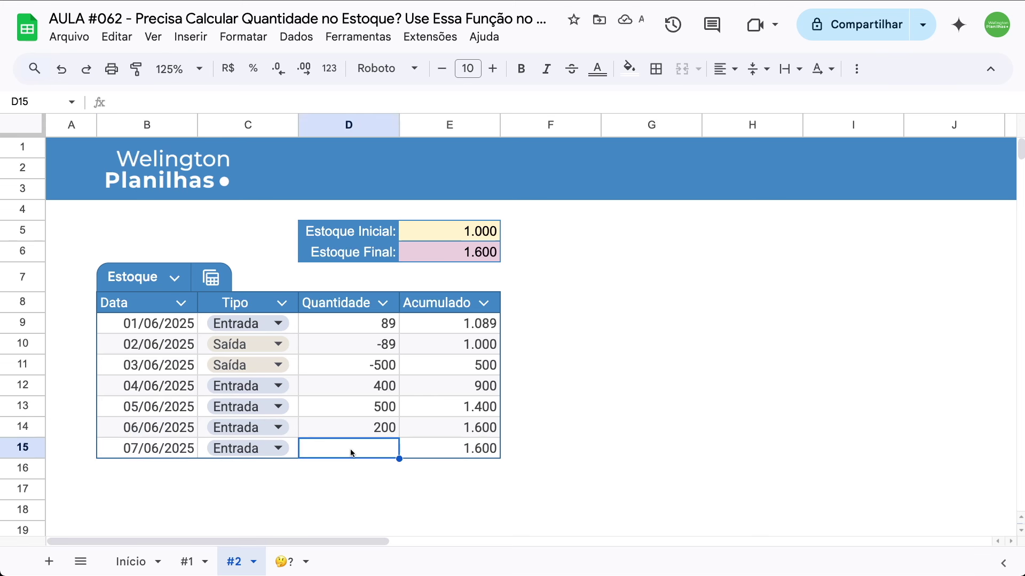
{"action": "type", "text": "-"}
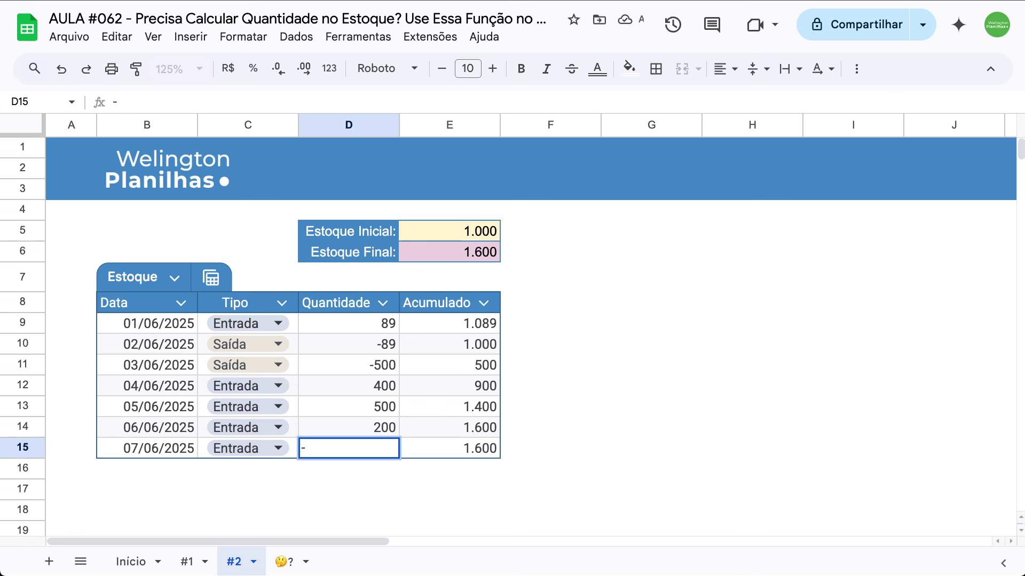
{"action": "type", "text": "800"}
{"action": "key", "text": "Right"}
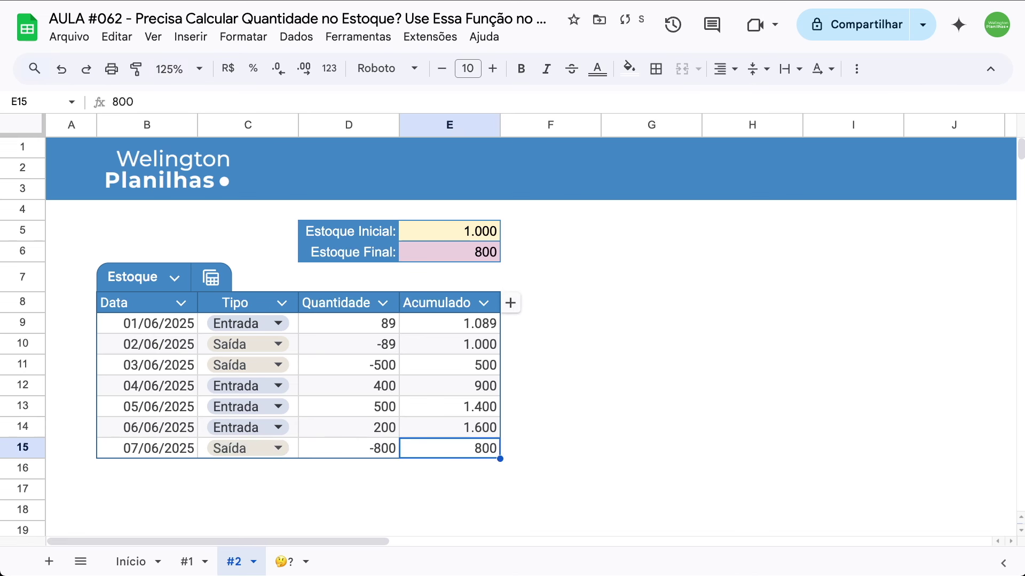
{"action": "key", "text": "Down"}
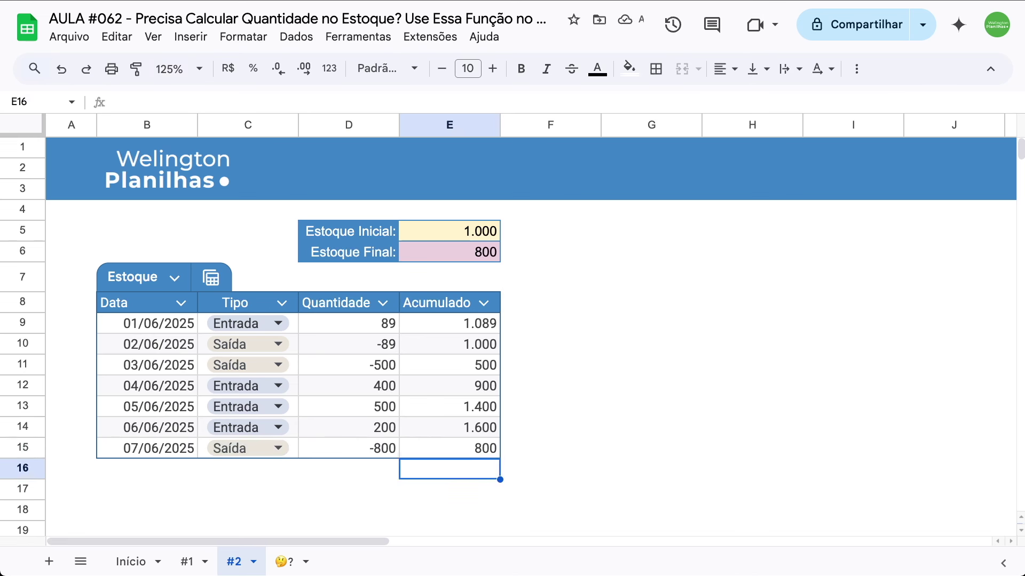